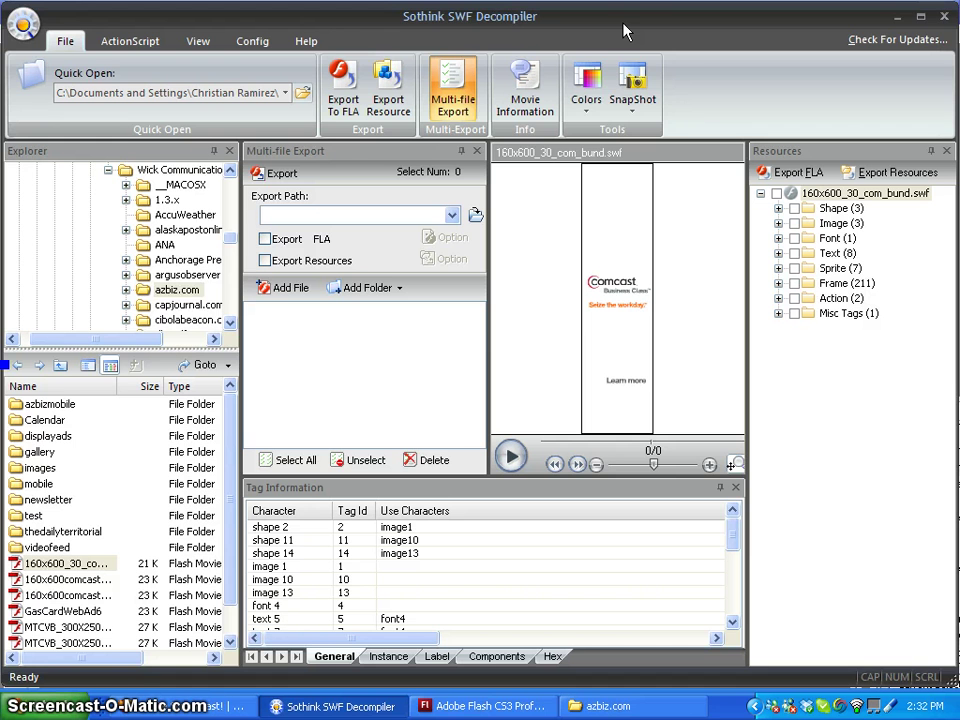
Load 160x600_30_com_bund.swf from My Documents > Wick Communications > azbiz.com into the decompiler
{"action": "left_click", "coordinate": [440, 707]}
{"action": "left_click", "coordinate": [312, 709]}
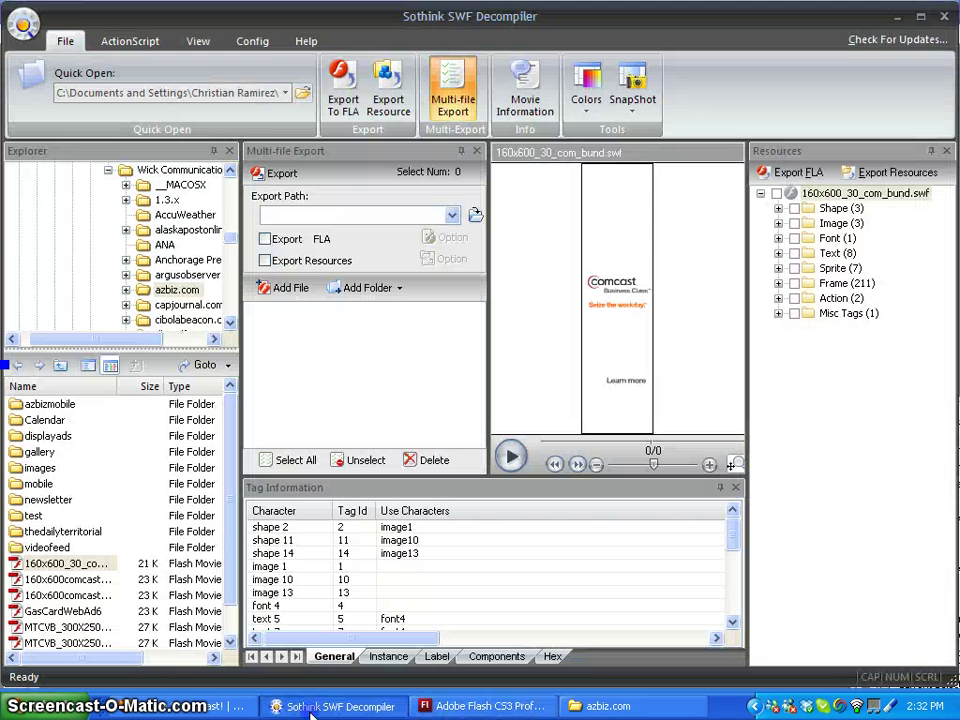
{"action": "left_click", "coordinate": [302, 100]}
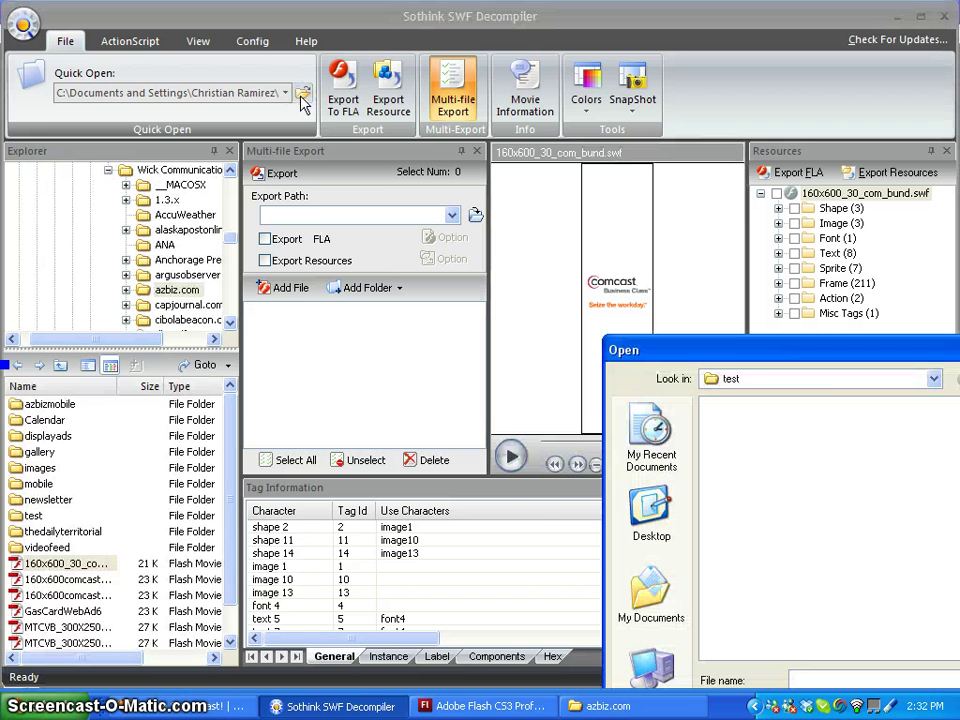
{"action": "left_click_drag", "start_coordinate": [829, 363], "coordinate": [389, 182]}
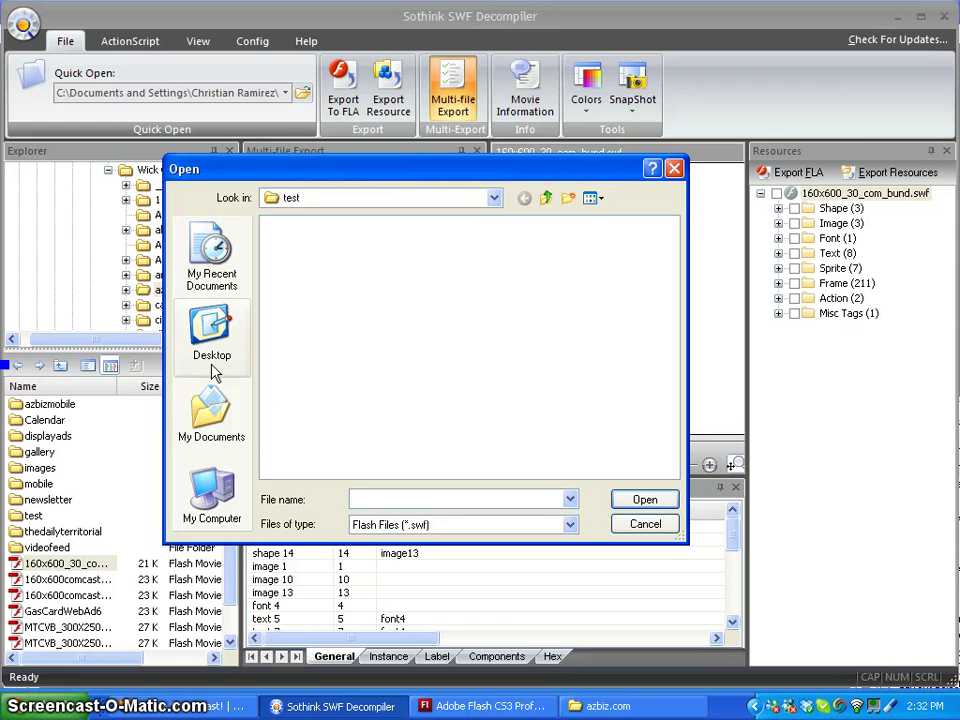
{"action": "left_click", "coordinate": [205, 397]}
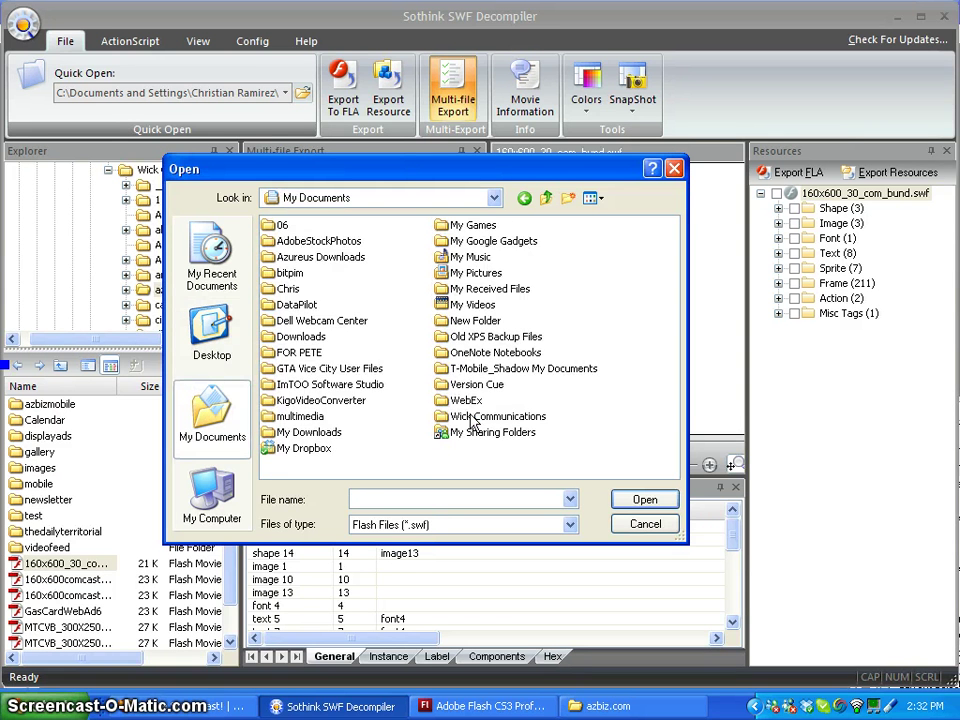
{"action": "double_click", "coordinate": [445, 416]}
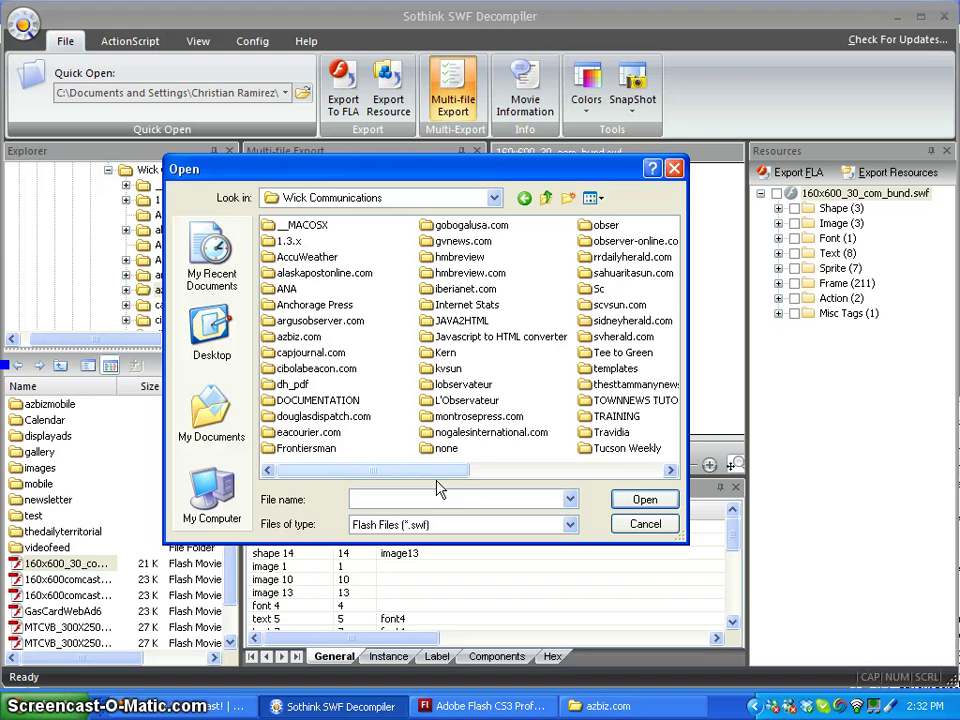
{"action": "left_click_drag", "start_coordinate": [433, 478], "coordinate": [534, 476]}
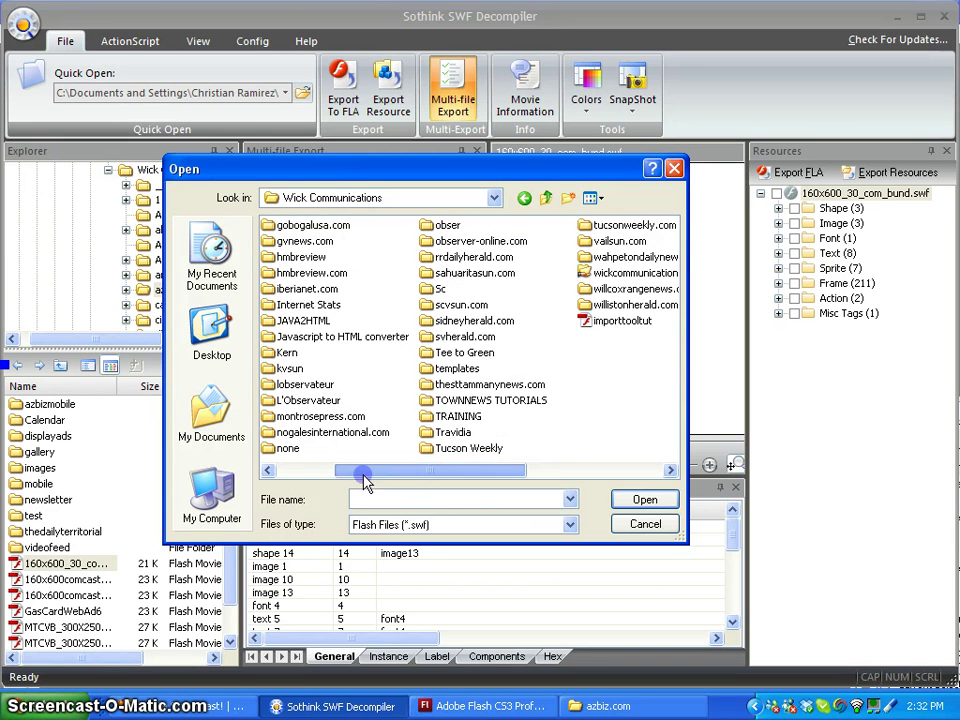
{"action": "left_click_drag", "start_coordinate": [364, 476], "coordinate": [317, 476]}
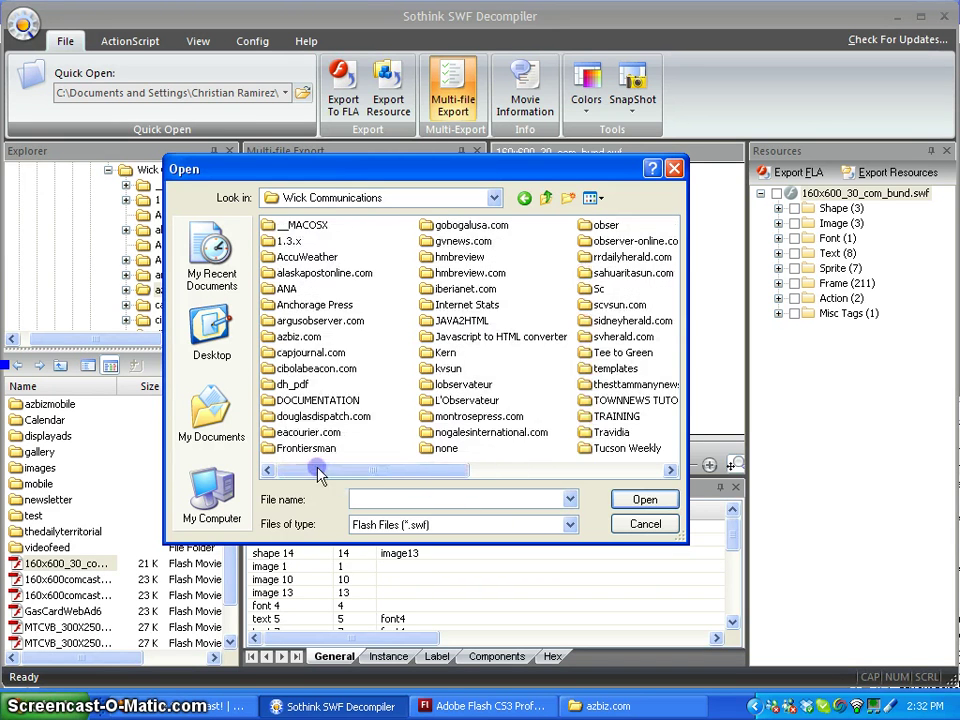
{"action": "double_click", "coordinate": [305, 337]}
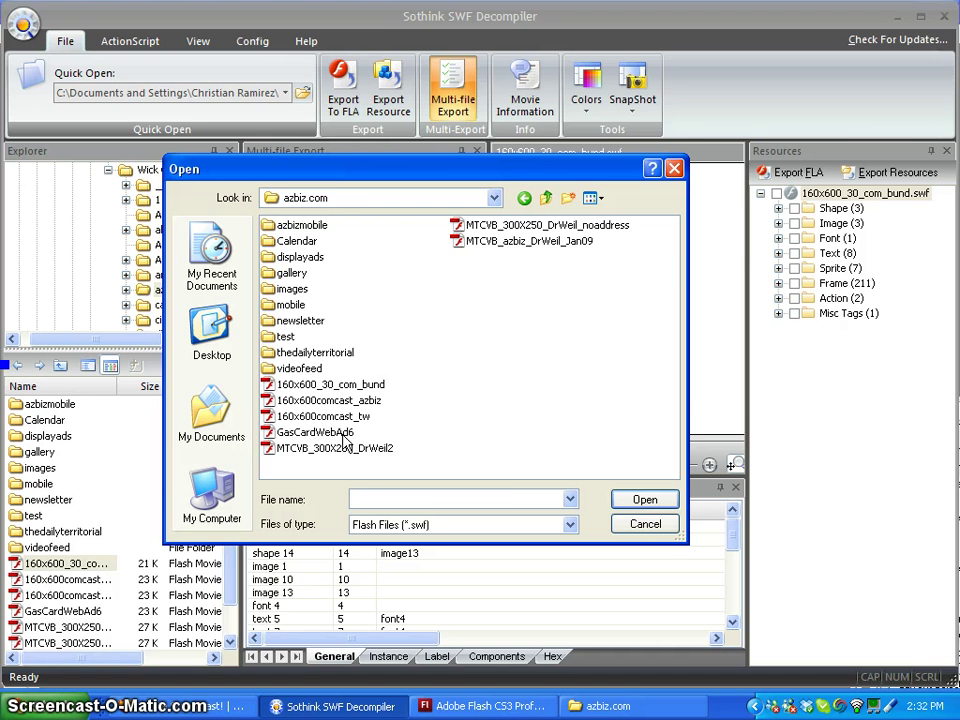
{"action": "left_click", "coordinate": [345, 401]}
{"action": "left_click", "coordinate": [340, 387]}
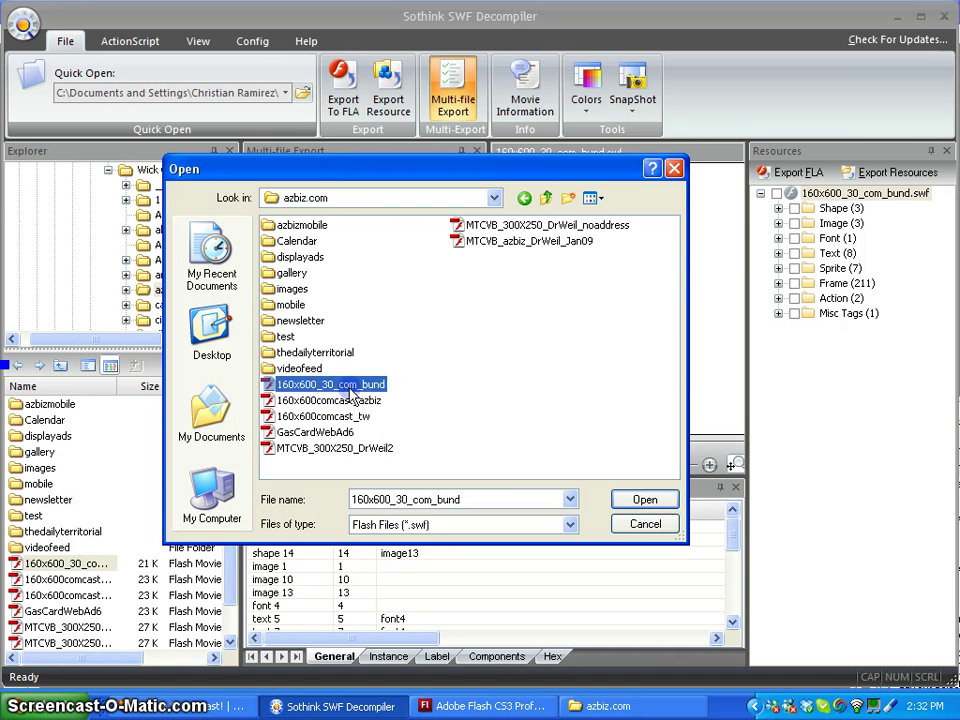
{"action": "left_click", "coordinate": [645, 500]}
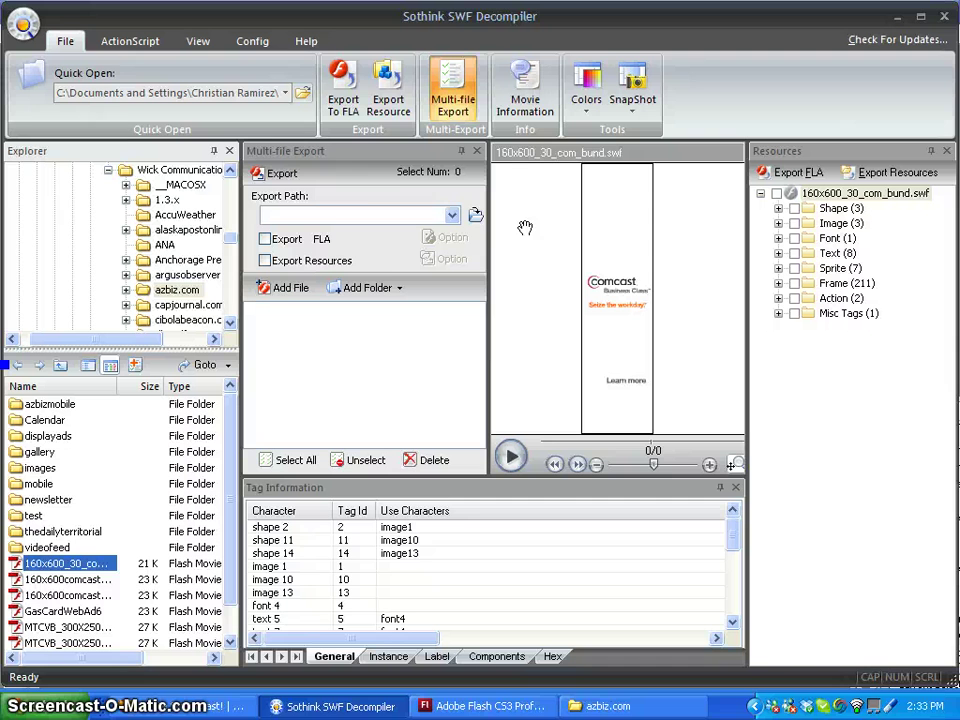
Export the ad as ~160x600_30_com_bund.fla to the test folder, overwriting the existing copy
{"action": "left_click", "coordinate": [360, 117]}
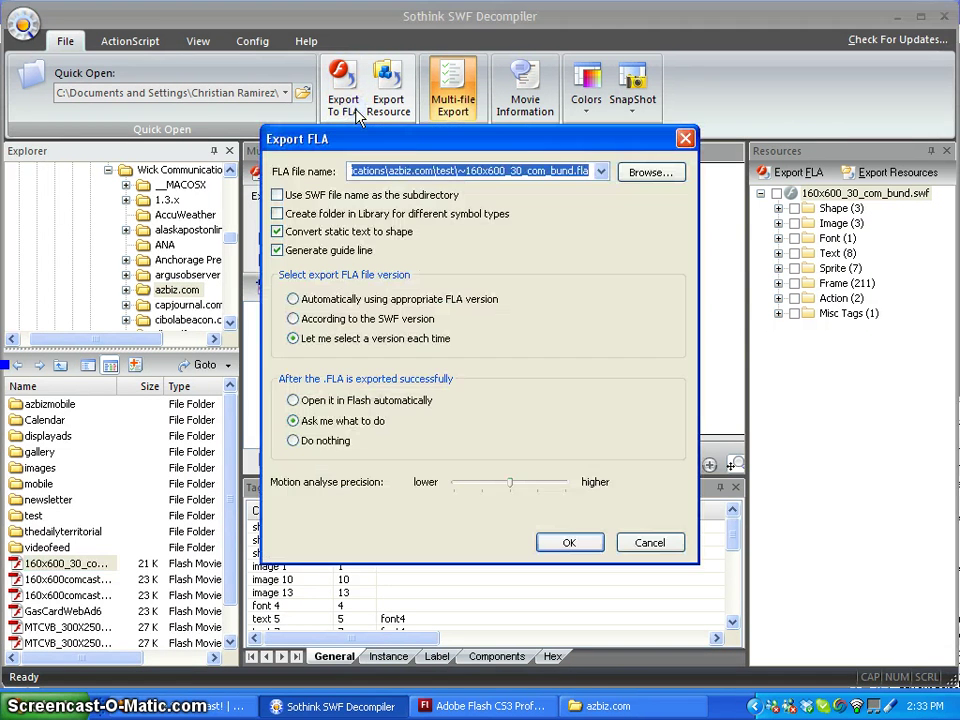
{"action": "left_click", "coordinate": [652, 173]}
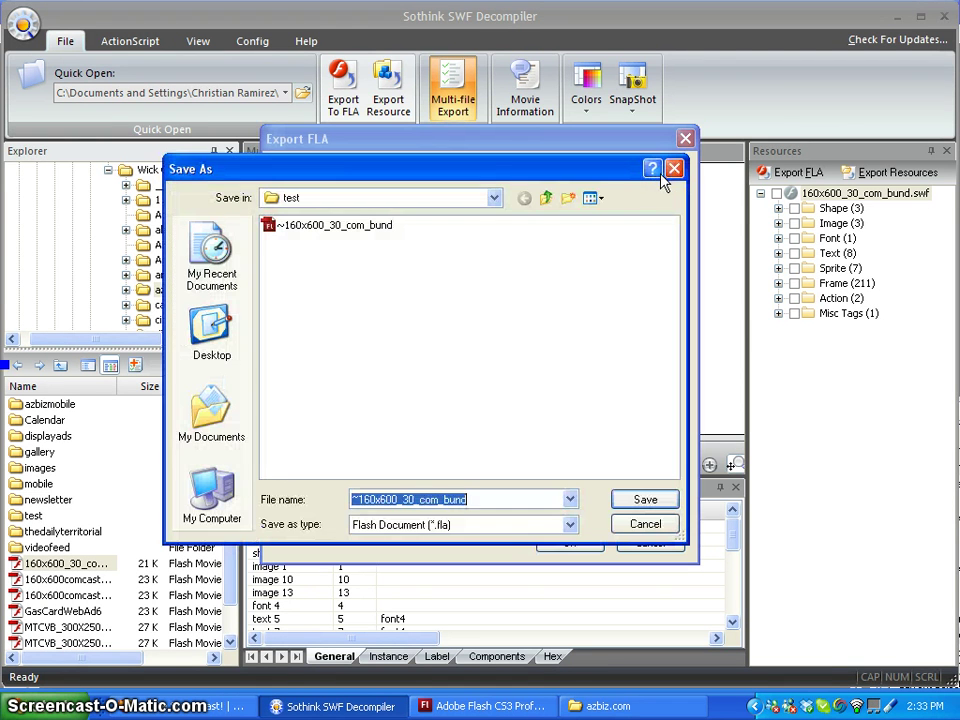
{"action": "left_click", "coordinate": [643, 500]}
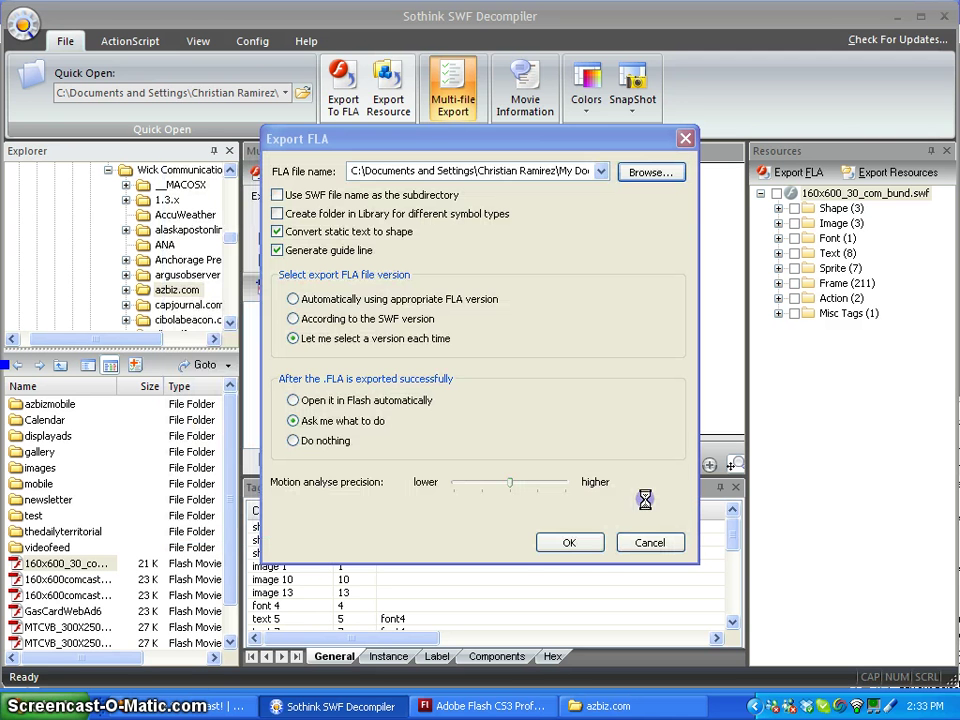
{"action": "left_click", "coordinate": [583, 550]}
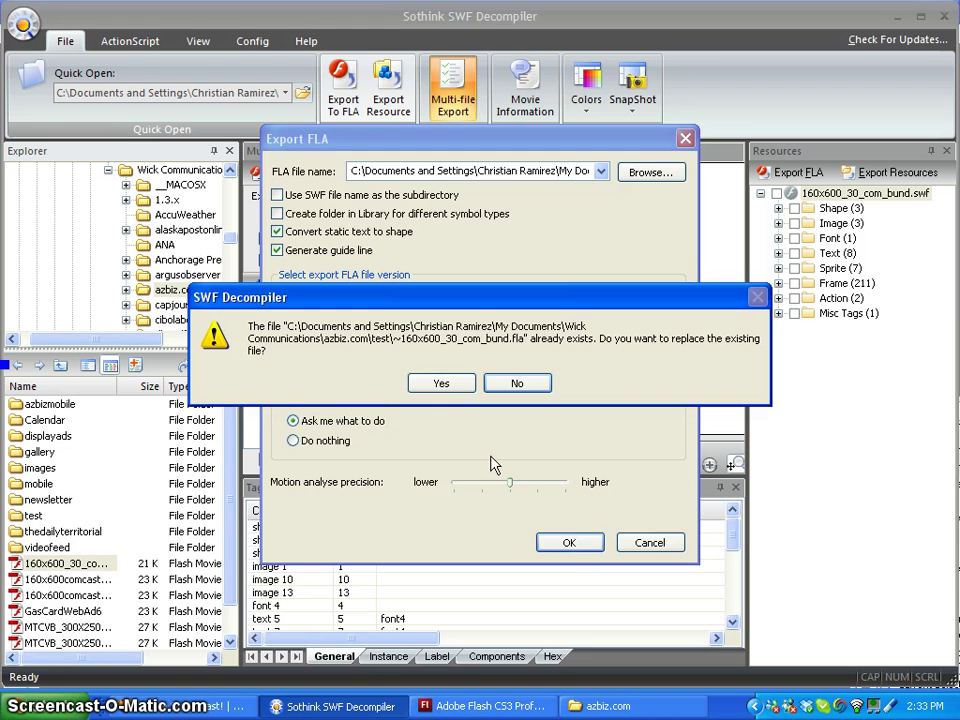
{"action": "left_click", "coordinate": [447, 388]}
{"action": "left_click", "coordinate": [482, 380]}
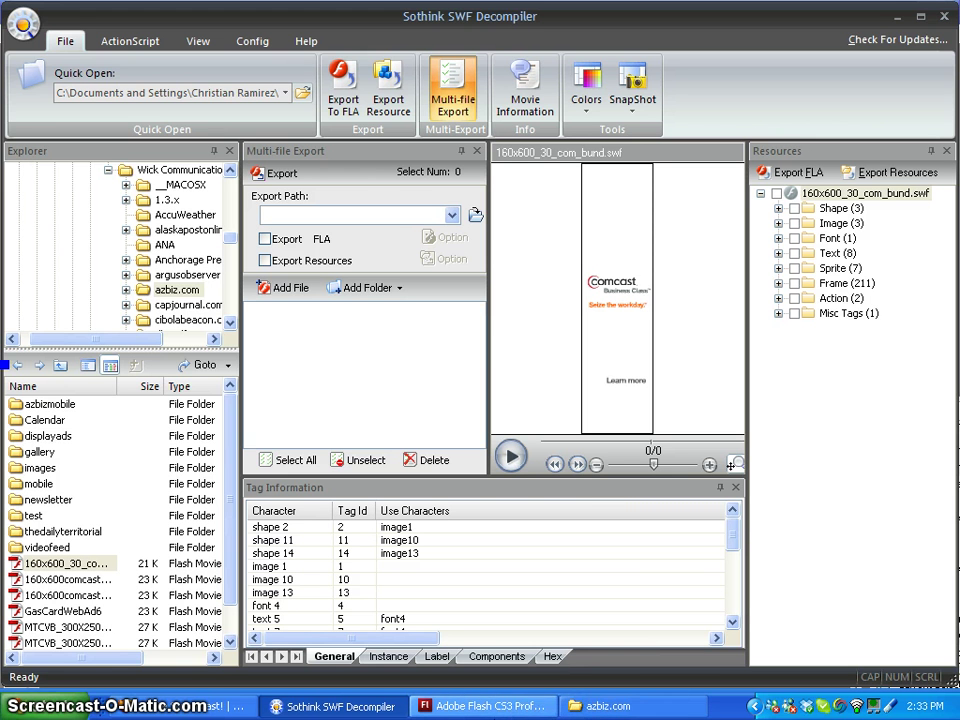
Browse the azbiz.com folder's file thumbnails, then return to the ad document in Flash
{"action": "left_click", "coordinate": [655, 712]}
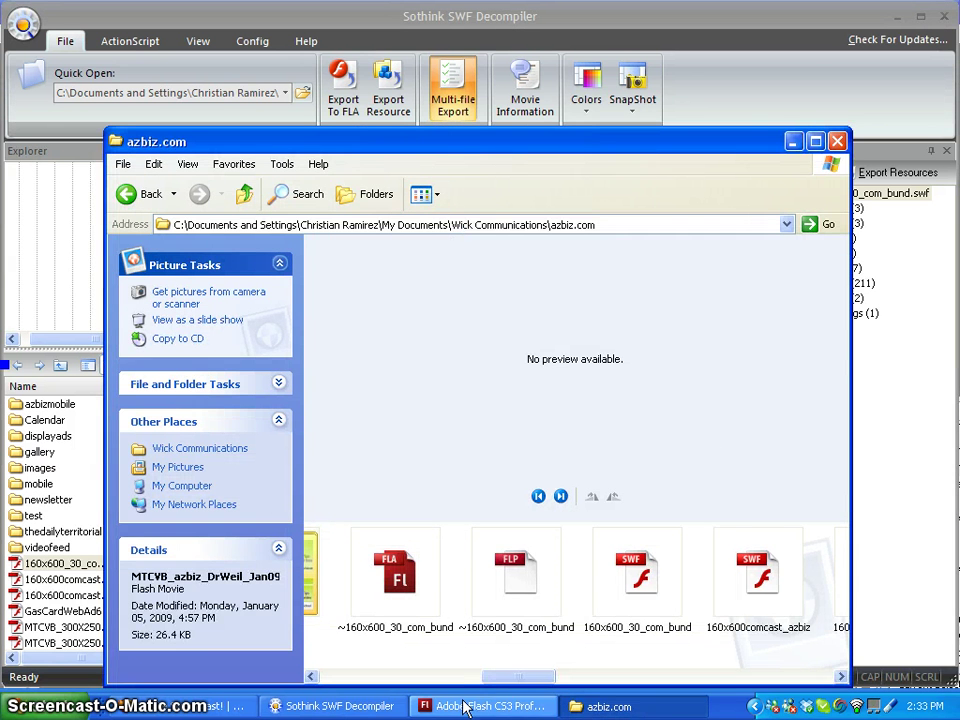
{"action": "left_click_drag", "start_coordinate": [500, 688], "coordinate": [588, 684]}
{"action": "left_click", "coordinate": [482, 706]}
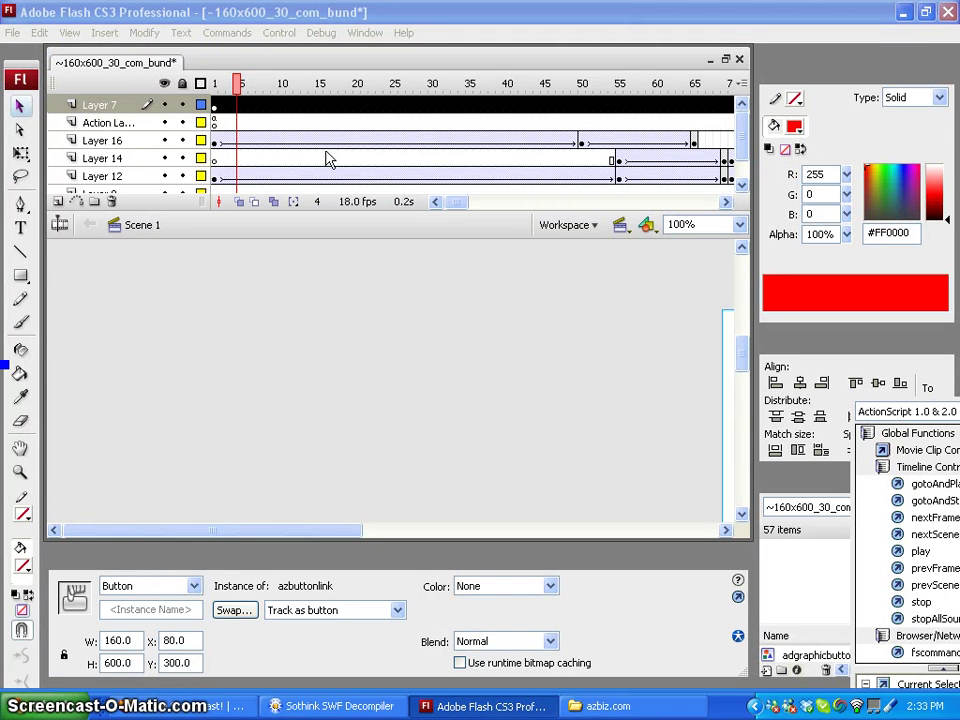
Delete Layer 7 from the ad's timeline and insert a new Layer 8 on top
{"action": "left_click_drag", "start_coordinate": [343, 535], "coordinate": [539, 583]}
{"action": "left_click_drag", "start_coordinate": [744, 345], "coordinate": [746, 358]}
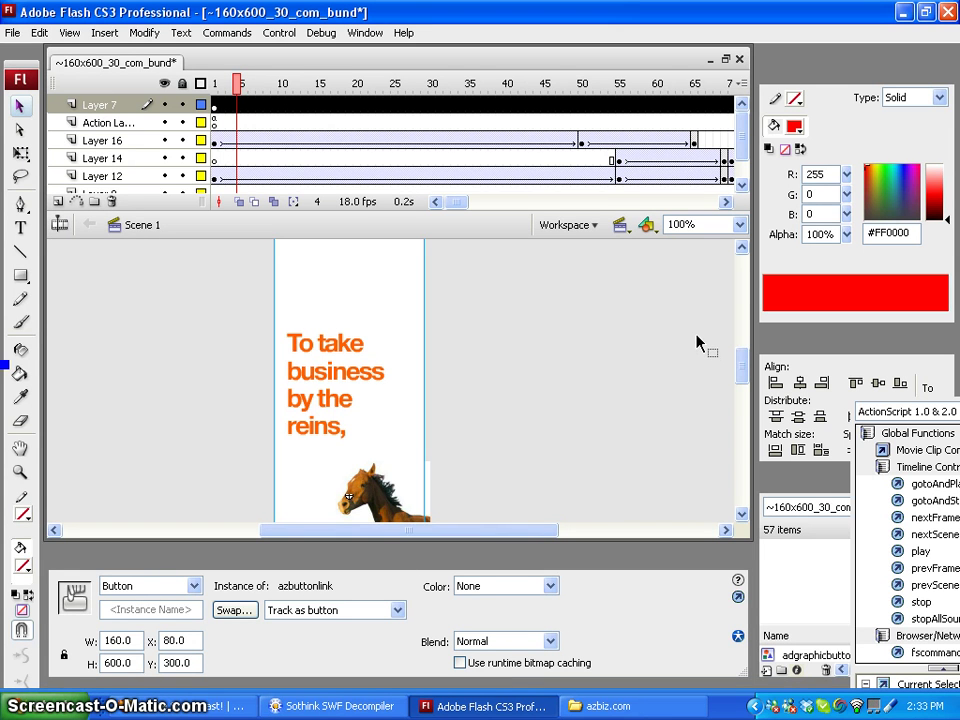
{"action": "left_click_drag", "start_coordinate": [238, 84], "coordinate": [216, 84]}
{"action": "left_click", "coordinate": [134, 101]}
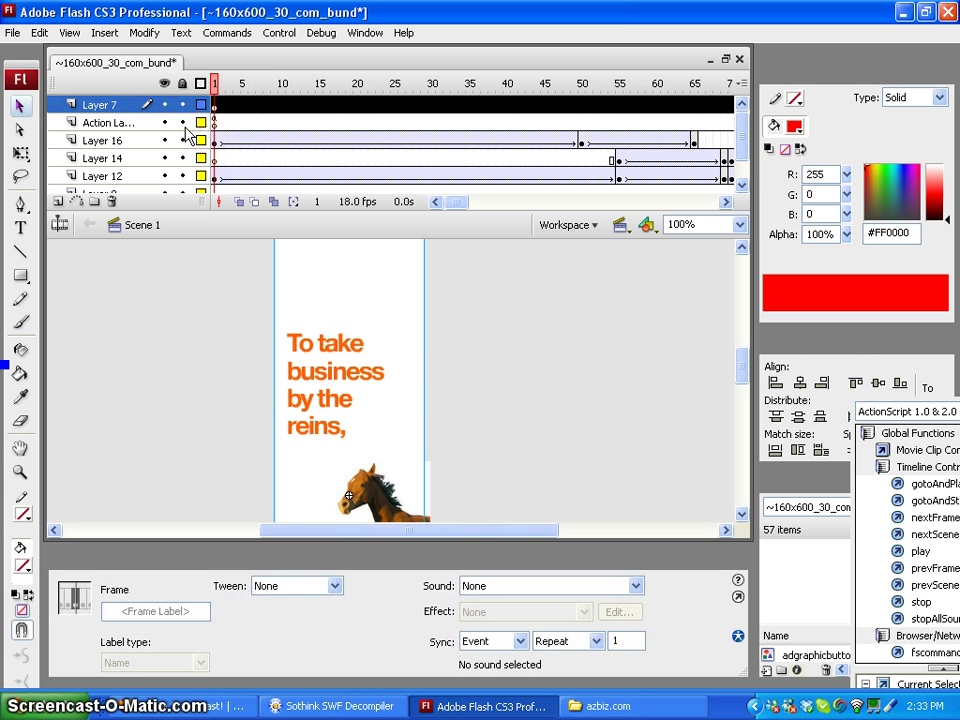
{"action": "left_click", "coordinate": [111, 201]}
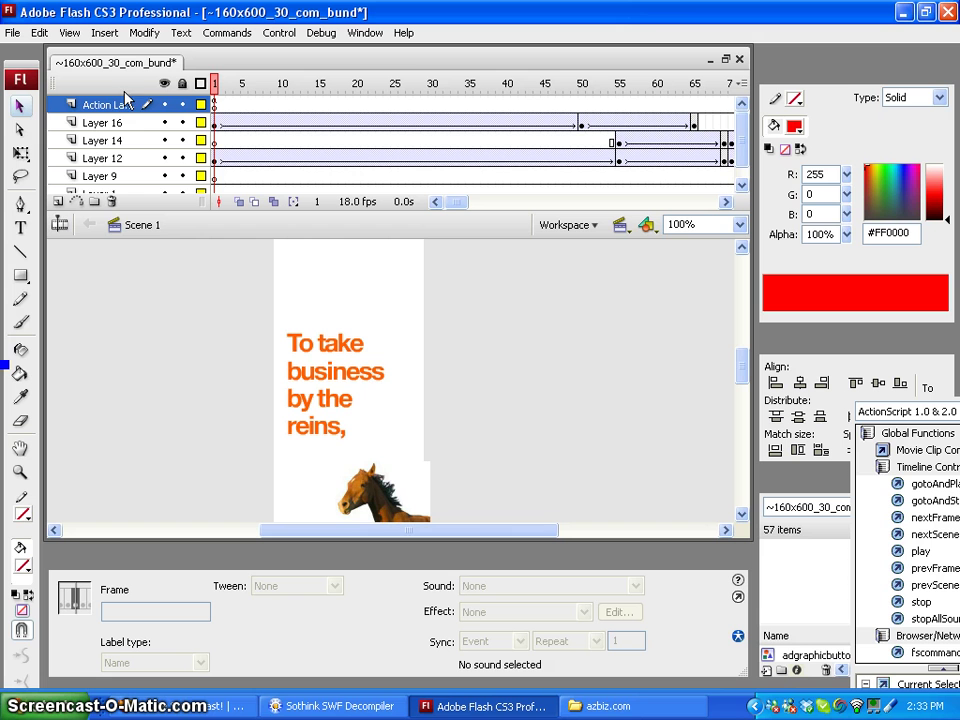
{"action": "left_click", "coordinate": [58, 203]}
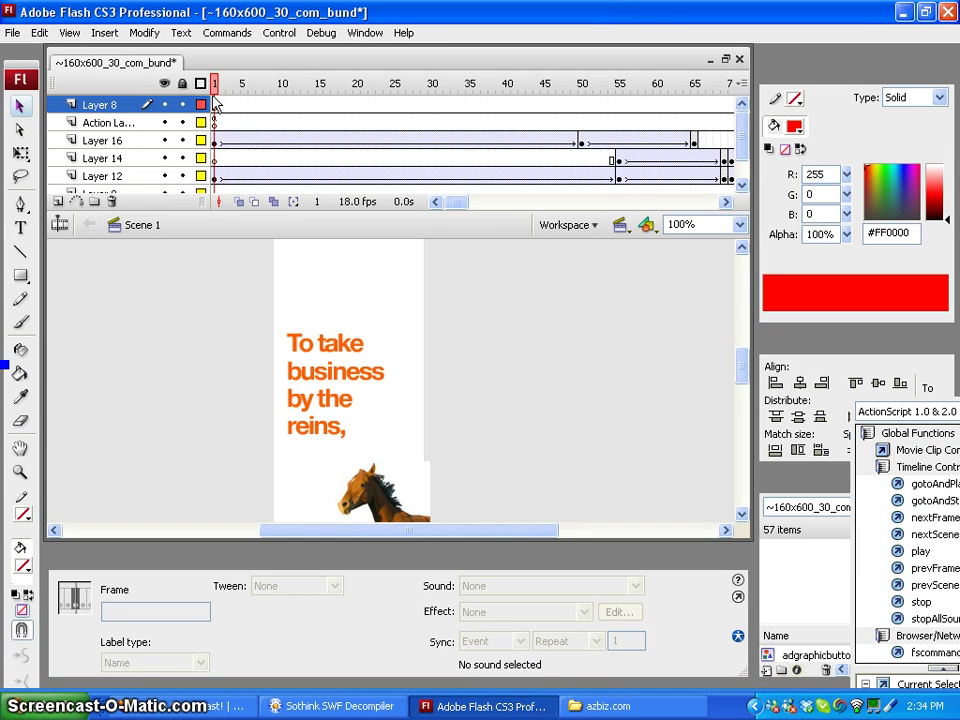
Insert a new symbol named 'Button' of type Button and enter its editing mode
{"action": "left_click", "coordinate": [215, 104]}
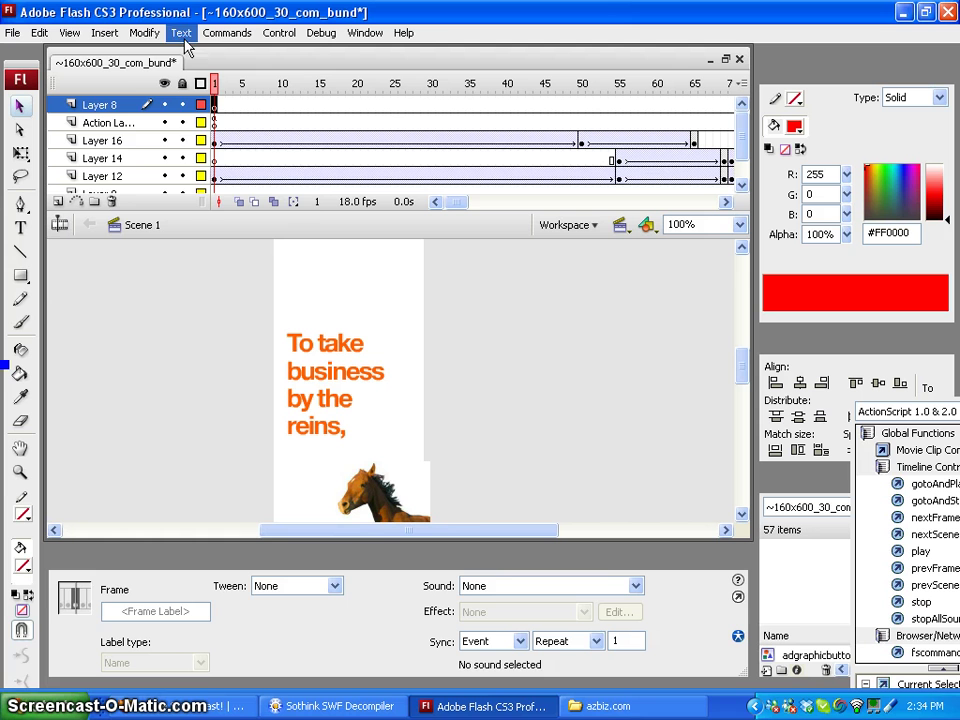
{"action": "left_click", "coordinate": [145, 35]}
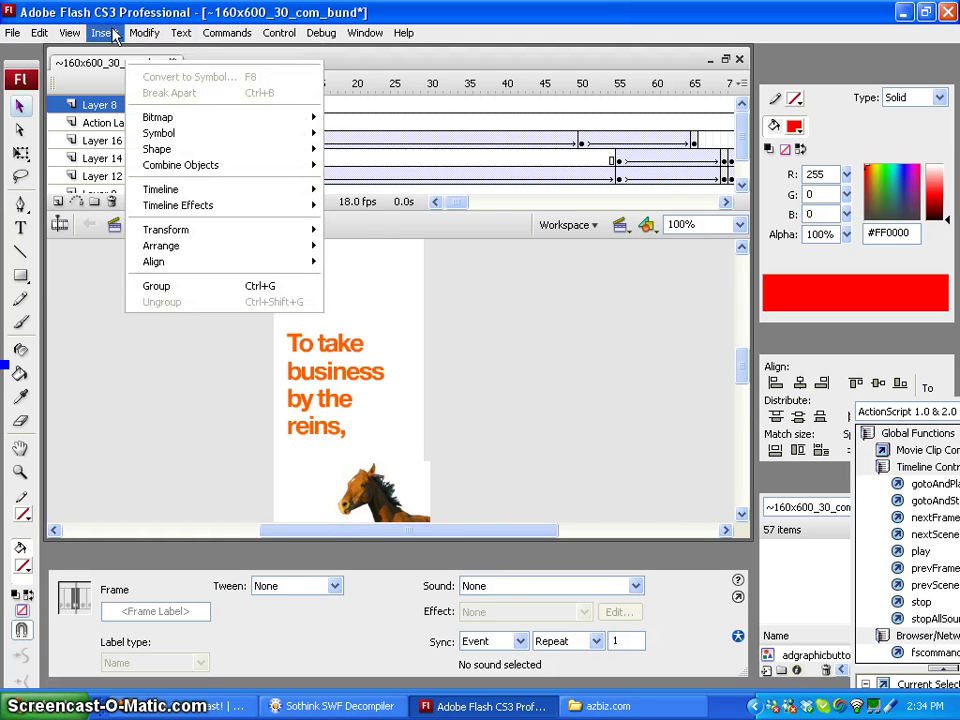
{"action": "left_click", "coordinate": [132, 54]}
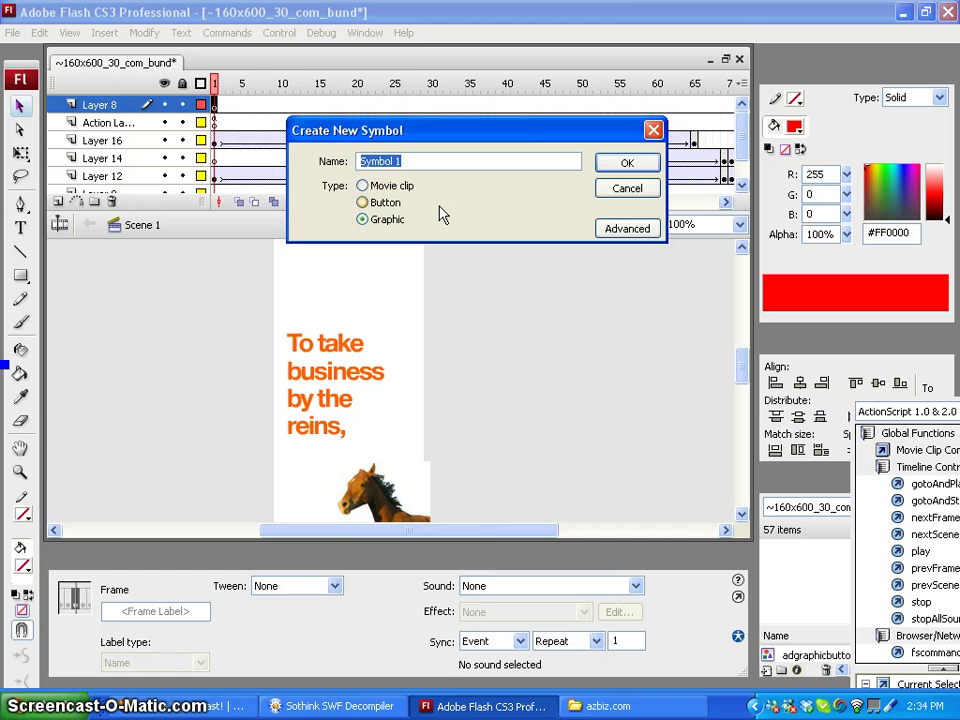
{"action": "type", "text": "Button"}
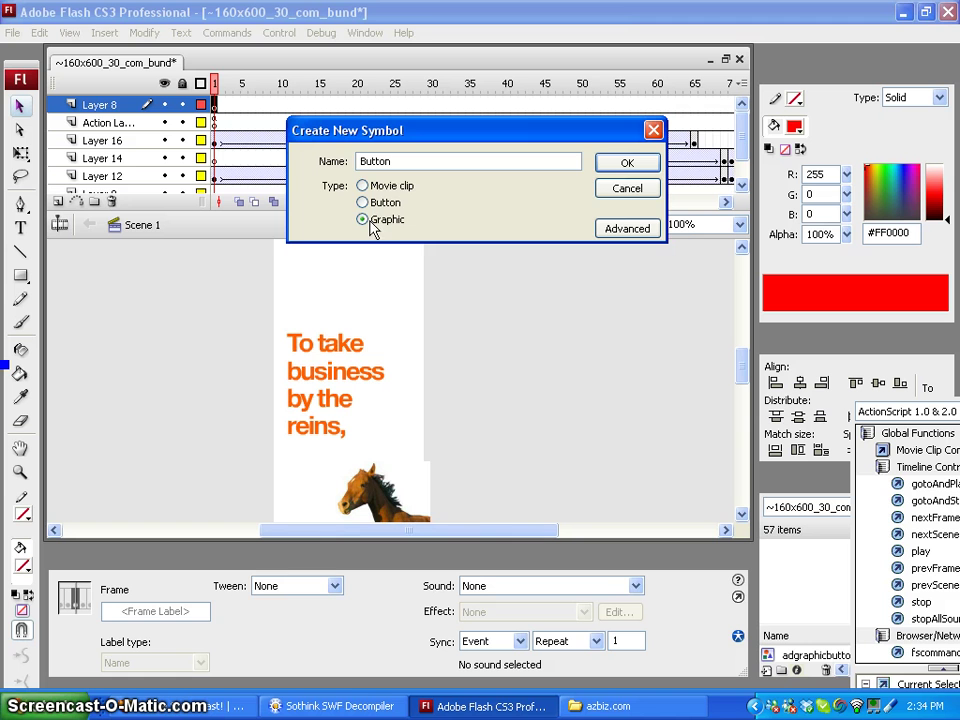
{"action": "left_click", "coordinate": [626, 164]}
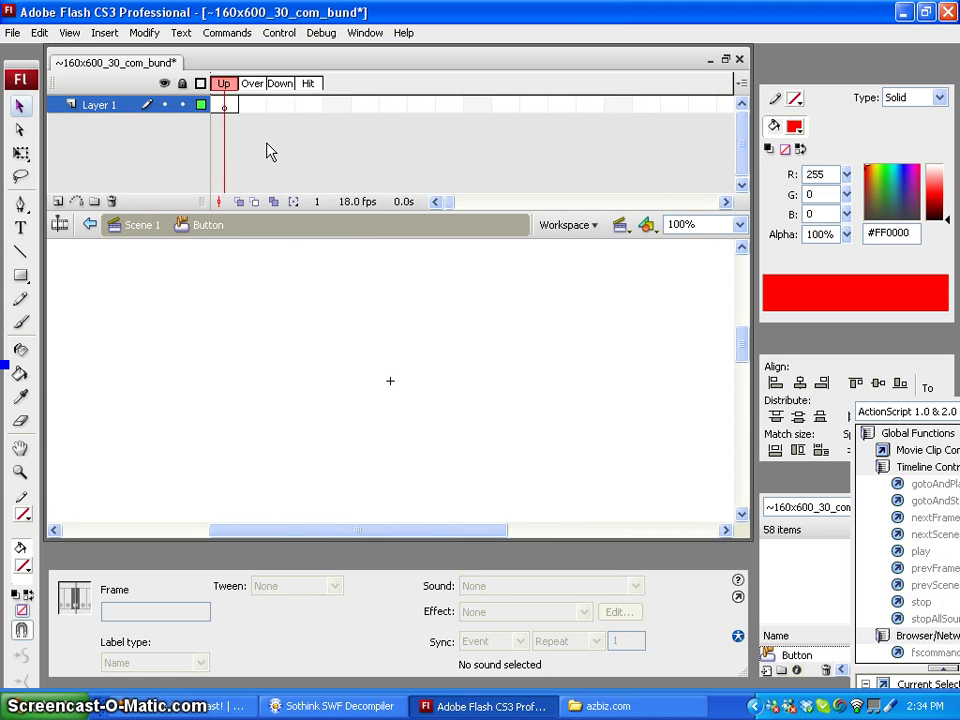
Draw a red-filled rectangle on the Button symbol's Up frame
{"action": "left_click", "coordinate": [226, 104]}
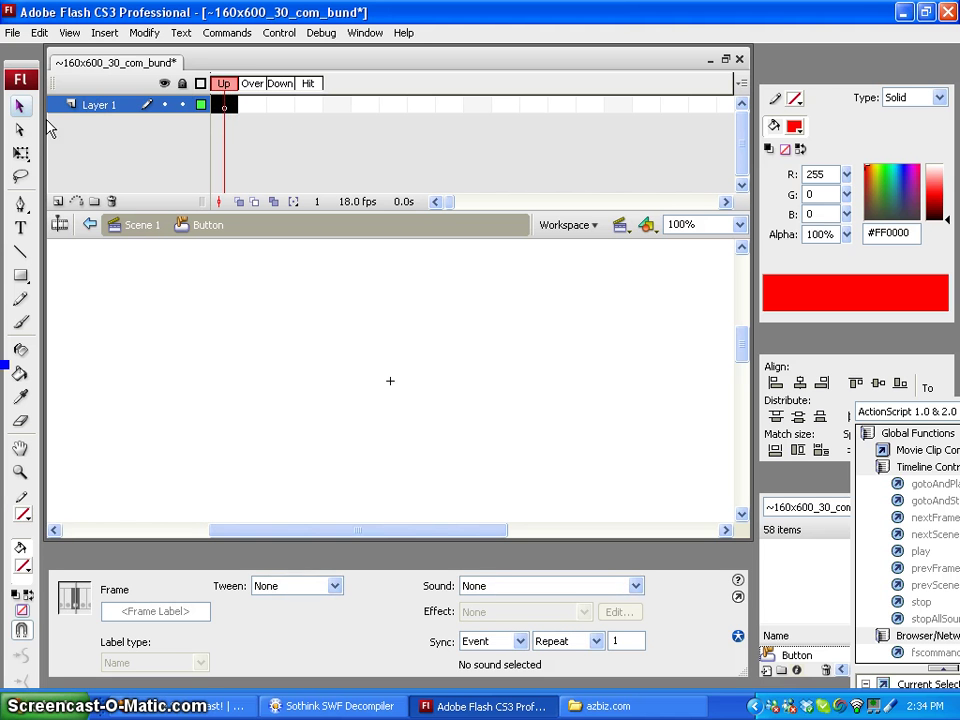
{"action": "left_click", "coordinate": [22, 280]}
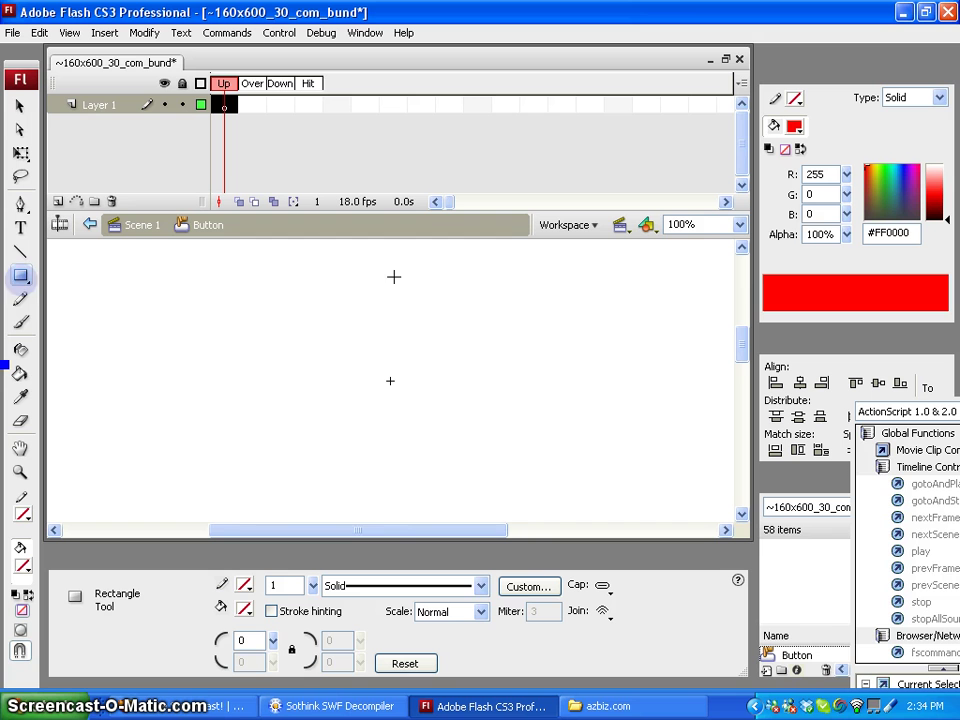
{"action": "left_click_drag", "start_coordinate": [328, 253], "coordinate": [455, 497]}
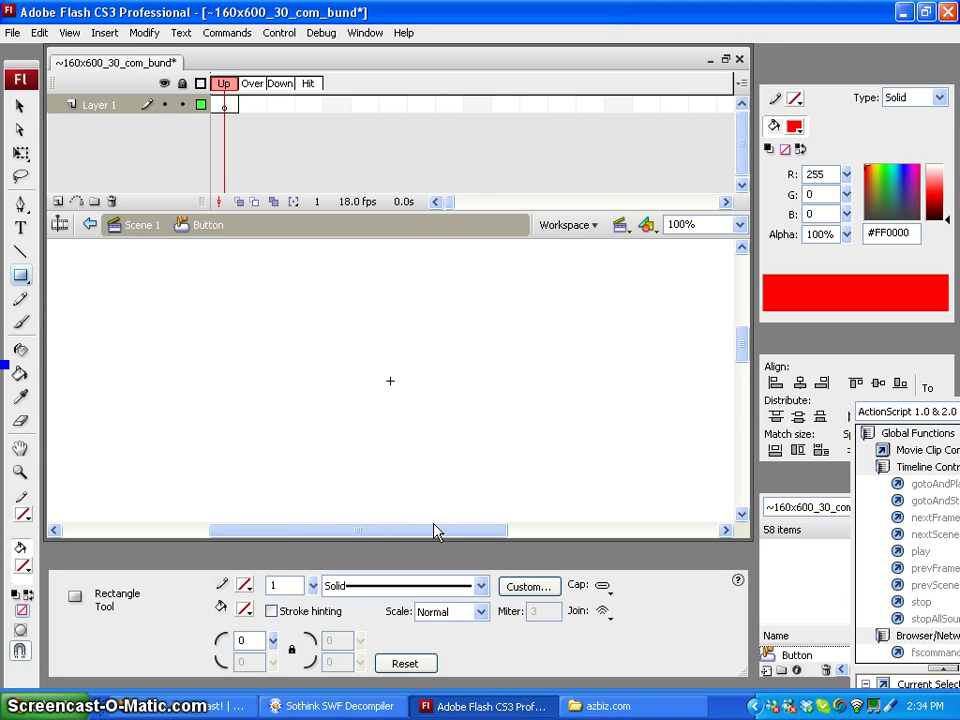
{"action": "left_click", "coordinate": [243, 609]}
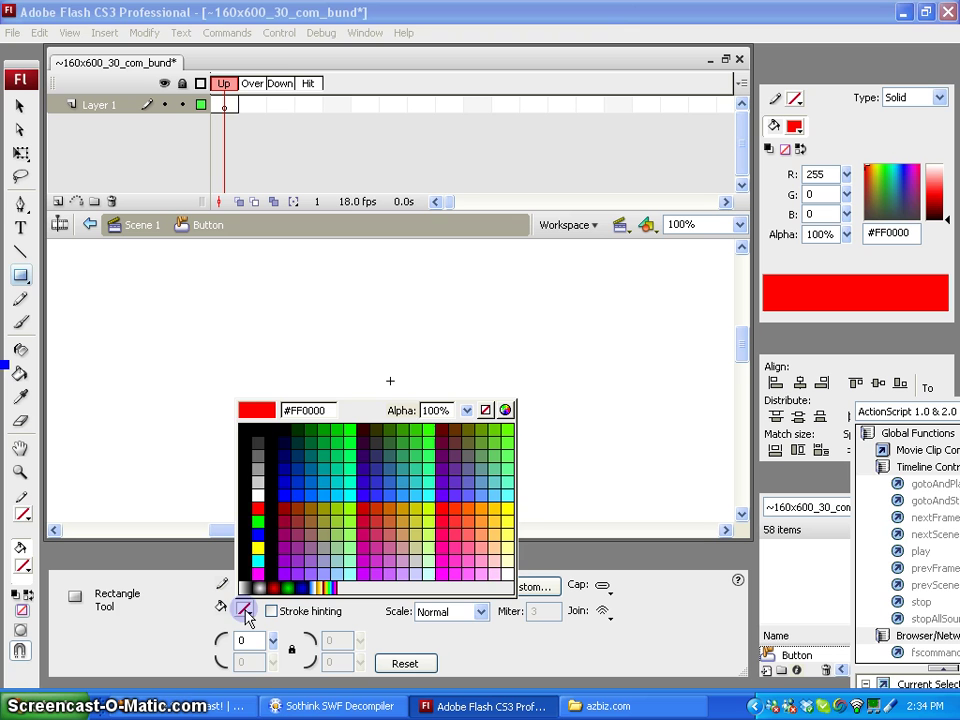
{"action": "left_click", "coordinate": [258, 507]}
{"action": "left_click_drag", "start_coordinate": [311, 309], "coordinate": [416, 508]}
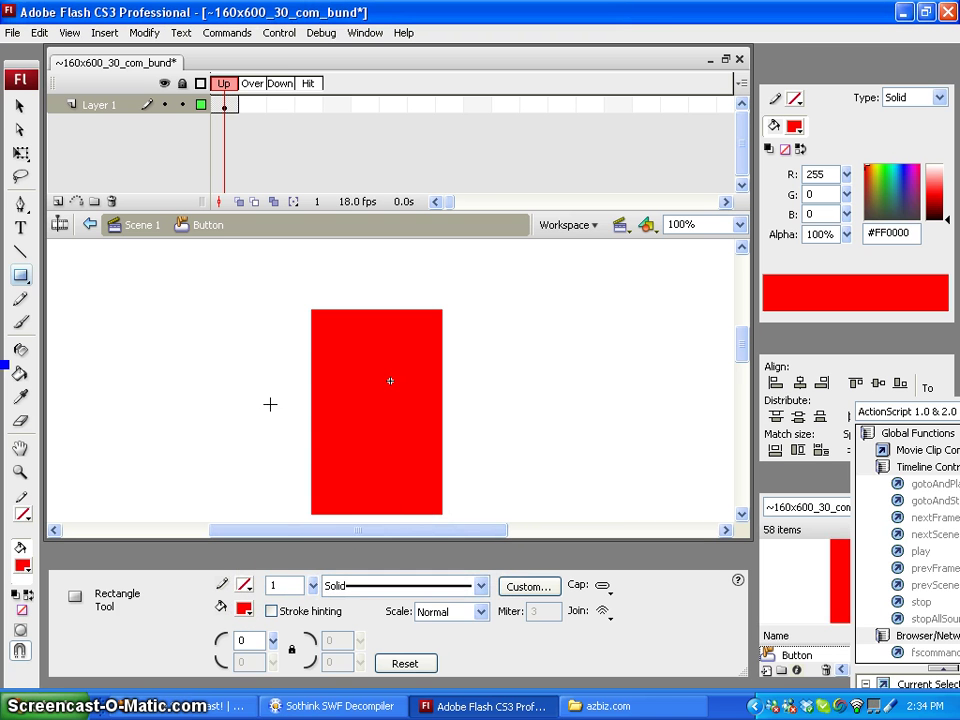
Resize the rectangle to W 160 and H 600, then move it up slightly
{"action": "left_click", "coordinate": [19, 105]}
{"action": "left_click", "coordinate": [433, 370]}
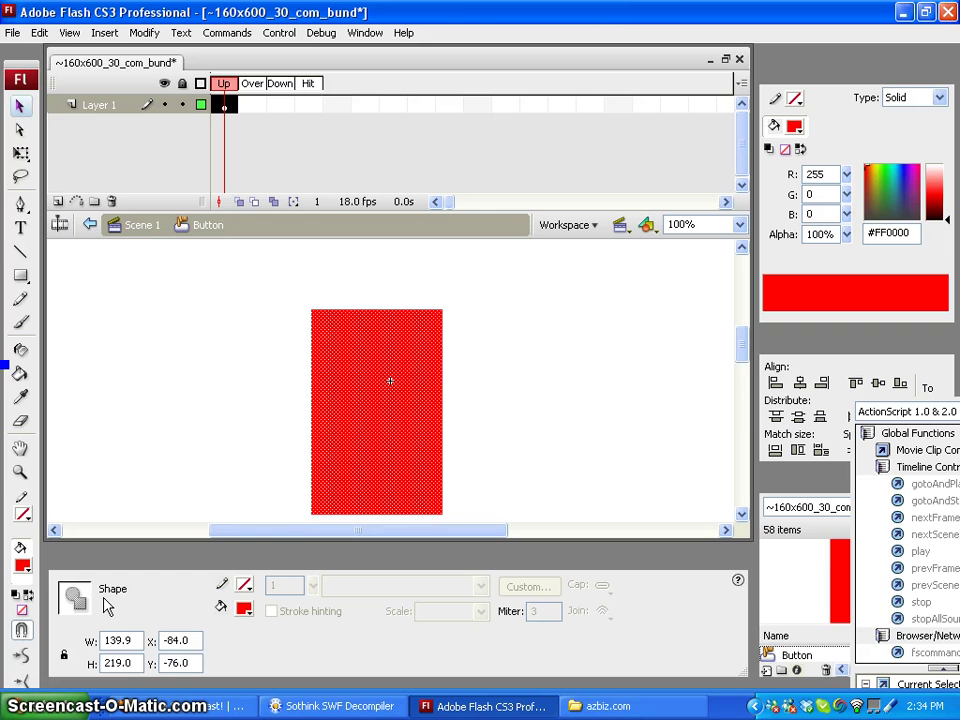
{"action": "double_click", "coordinate": [120, 640]}
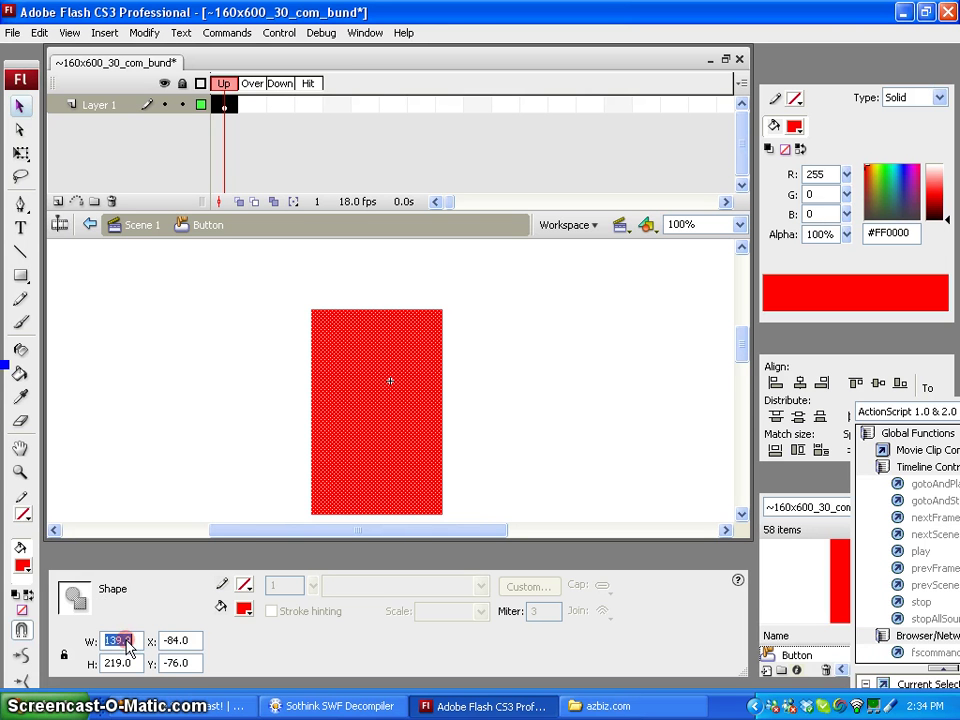
{"action": "type", "text": "1"}
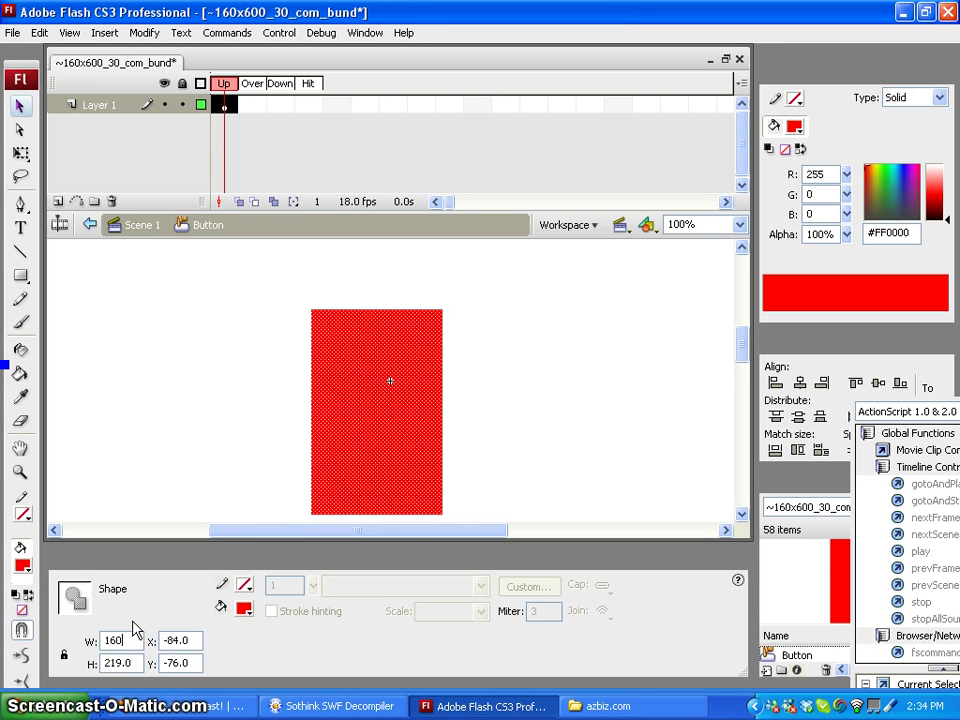
{"action": "type", "text": "60"}
{"action": "key", "text": "Tab"}
{"action": "type", "text": "60"}
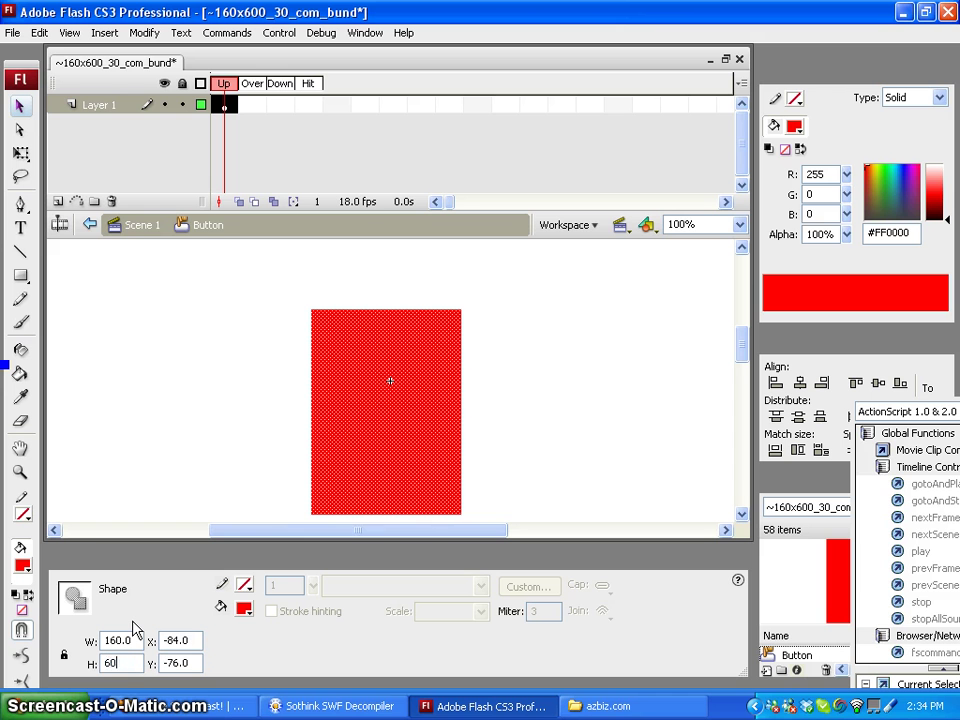
{"action": "type", "text": "0"}
{"action": "key", "text": "Return"}
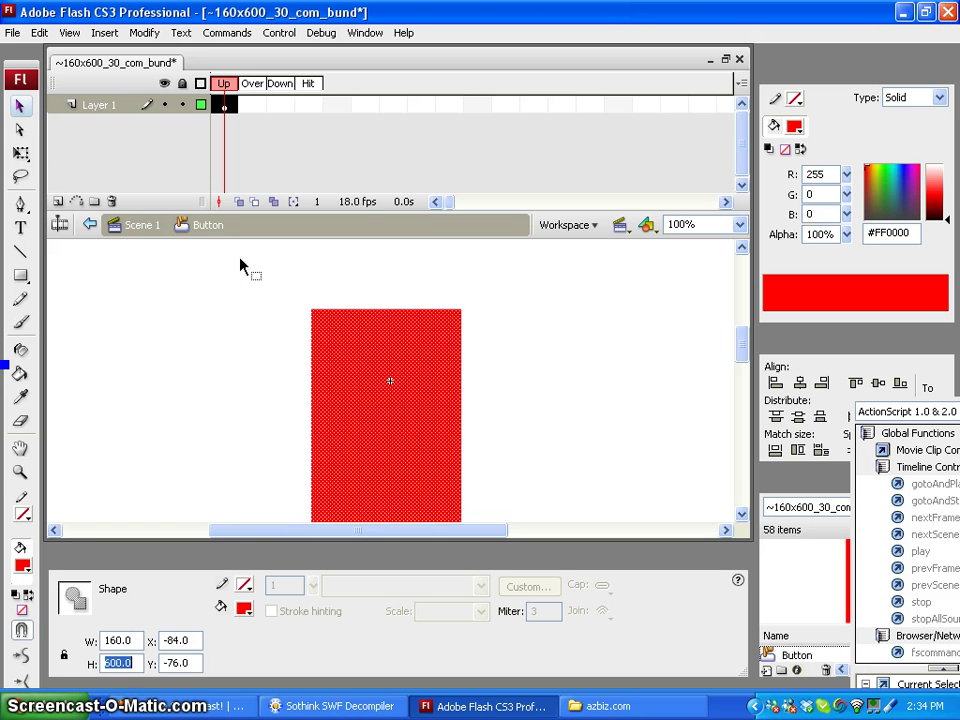
{"action": "left_click_drag", "start_coordinate": [432, 421], "coordinate": [445, 385]}
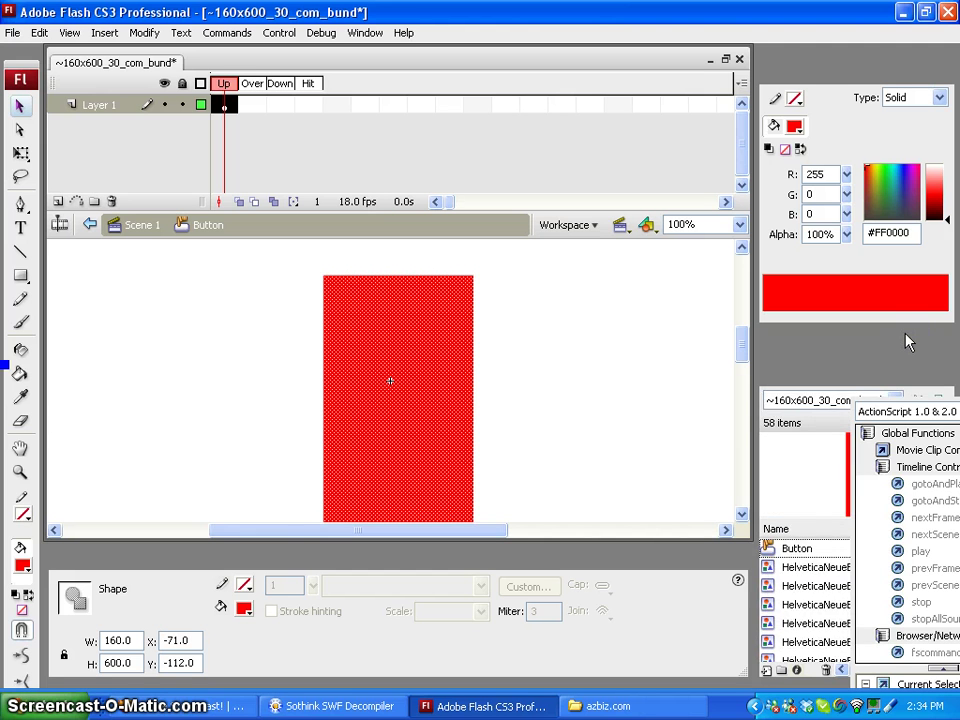
Align the rectangle's horizontal and vertical centres to the stage, placing it at X -80, Y -300
{"action": "left_click", "coordinate": [906, 333]}
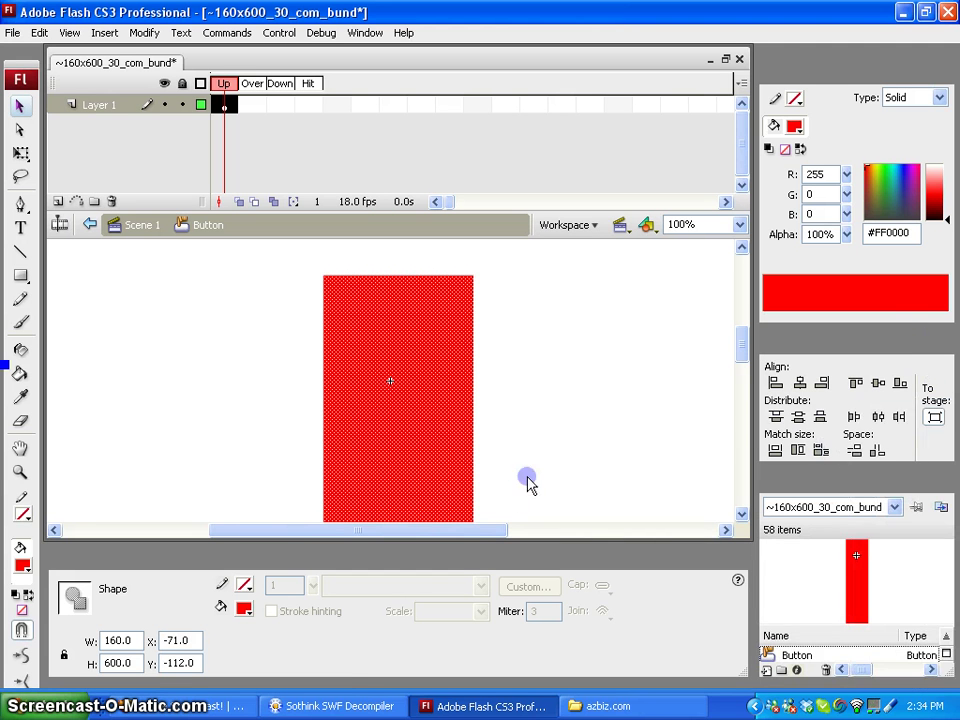
{"action": "left_click", "coordinate": [440, 590]}
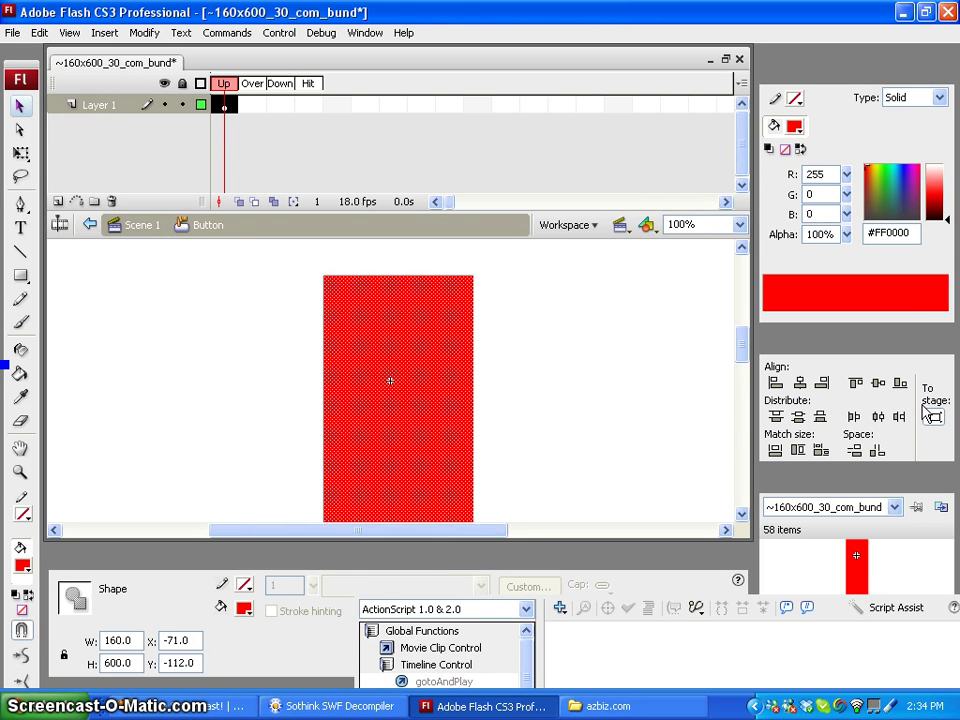
{"action": "left_click", "coordinate": [800, 384]}
{"action": "left_click", "coordinate": [878, 384]}
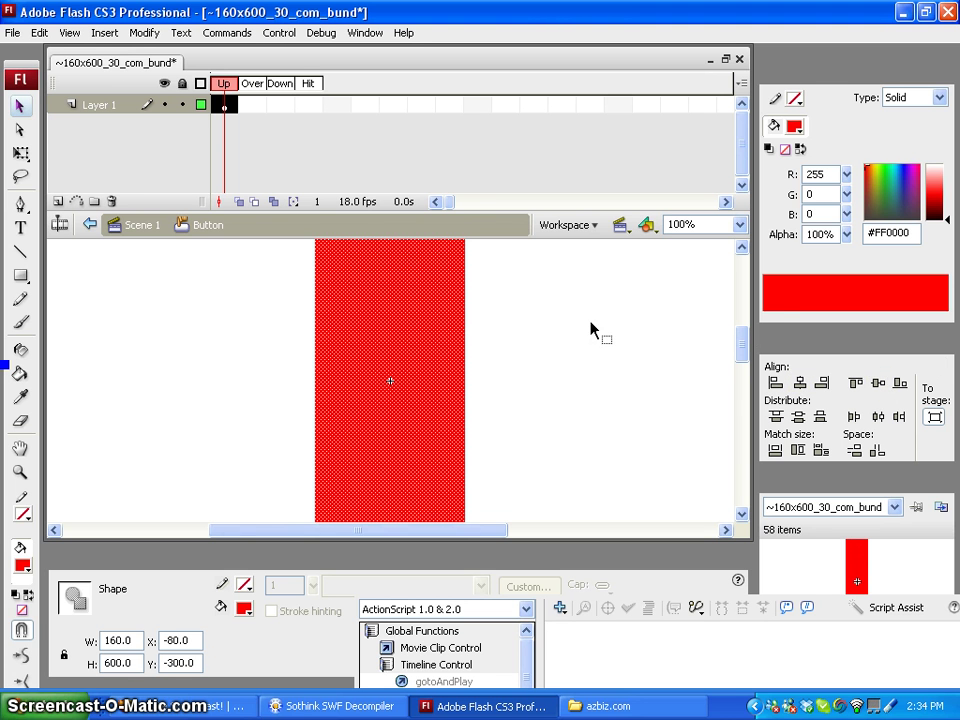
{"action": "left_click_drag", "start_coordinate": [745, 336], "coordinate": [741, 320]}
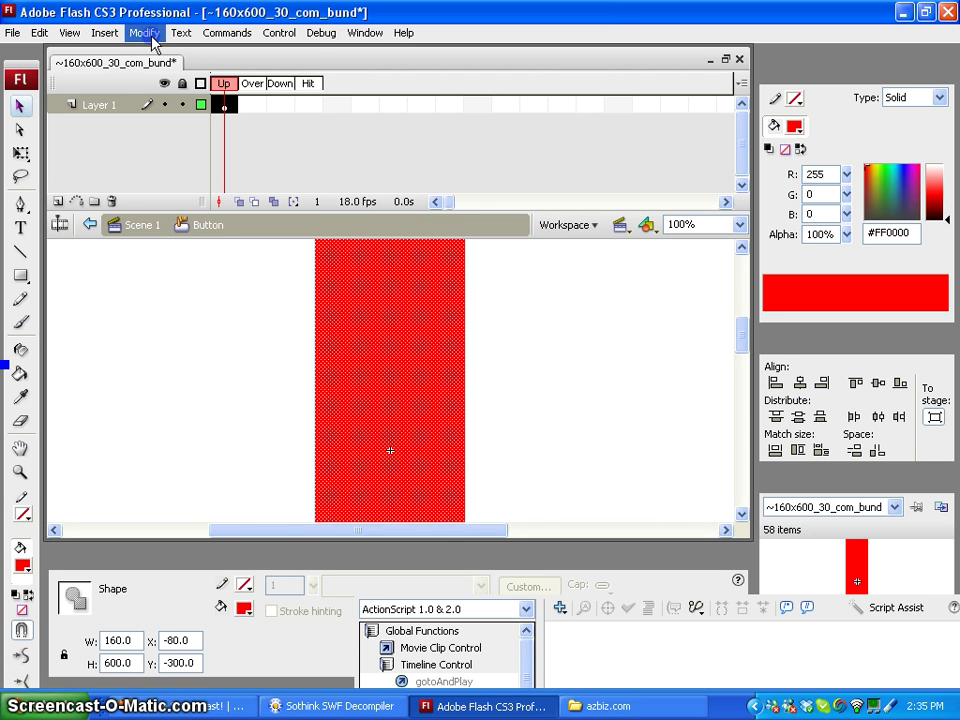
{"action": "left_click", "coordinate": [145, 33]}
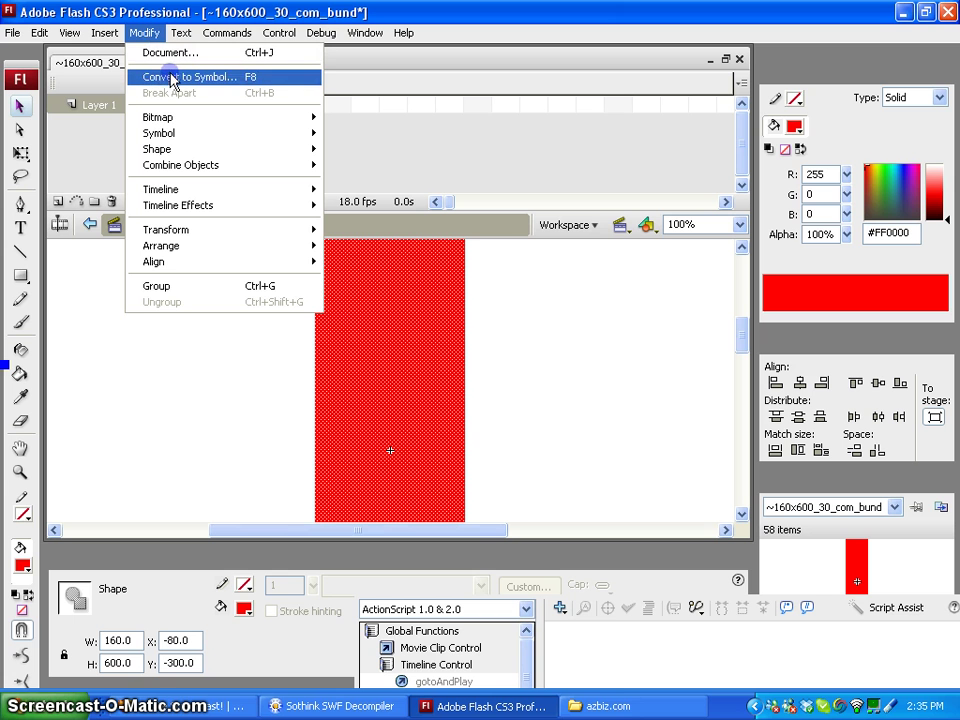
Convert the red rectangle into a Graphic symbol named 'Button graphic'
{"action": "left_click", "coordinate": [168, 80]}
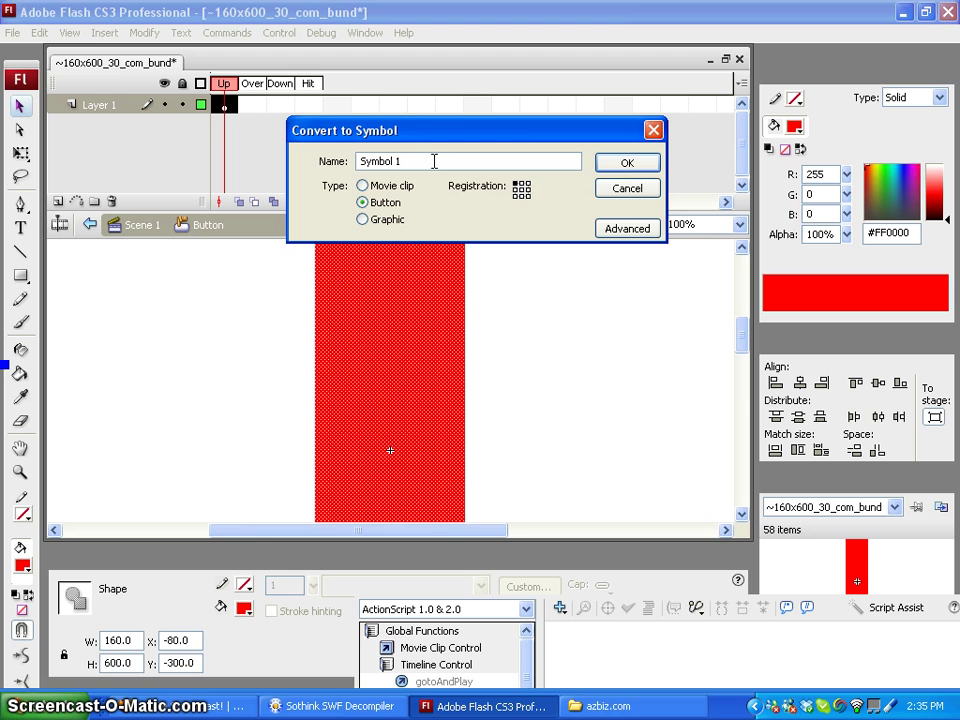
{"action": "type", "text": "Button graphic"}
{"action": "left_click", "coordinate": [362, 219]}
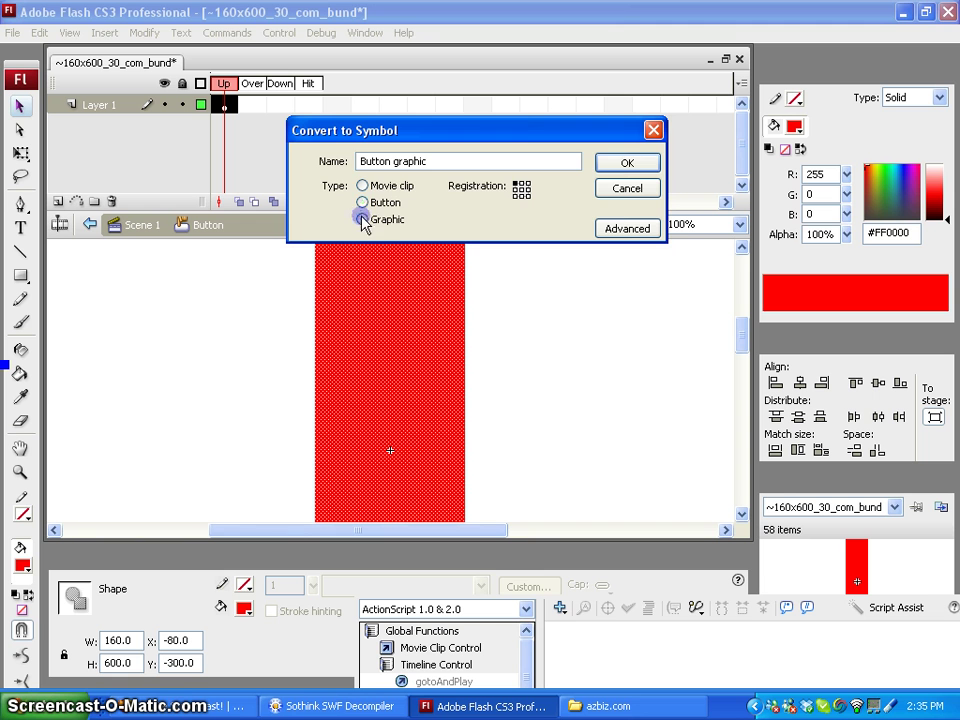
{"action": "left_click", "coordinate": [652, 166]}
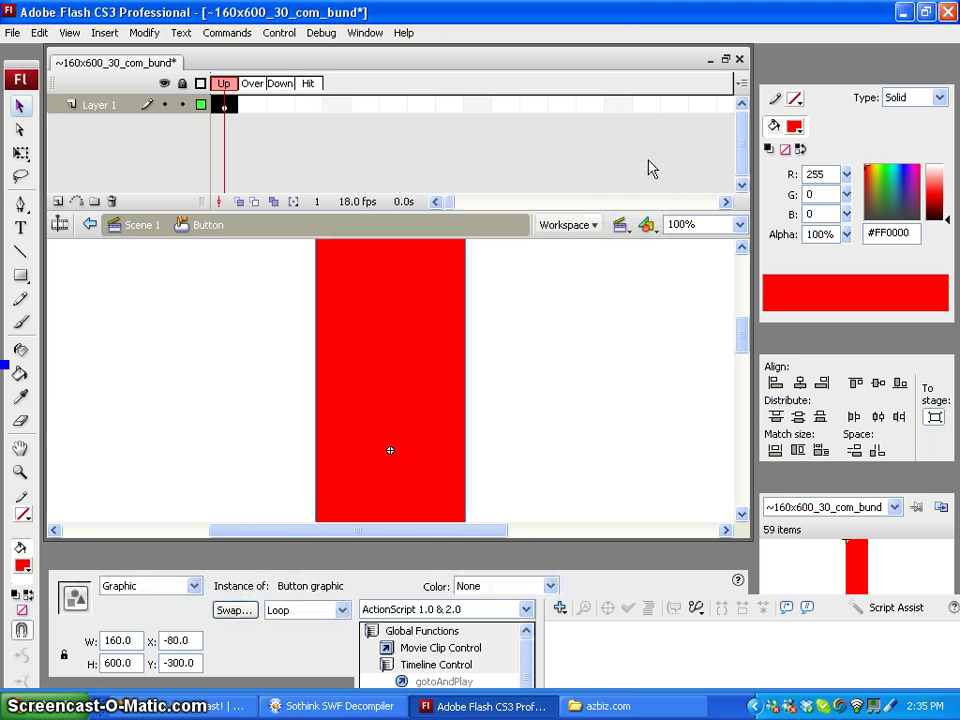
Set the Button graphic instance's Color effect to Alpha at 0%
{"action": "left_click", "coordinate": [408, 352]}
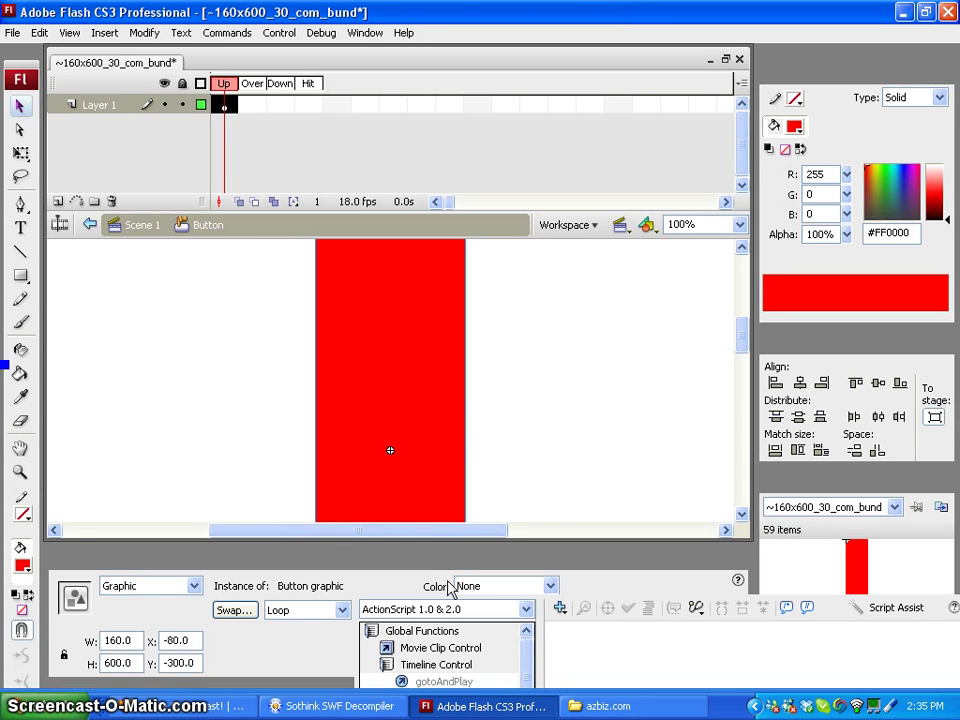
{"action": "left_click", "coordinate": [446, 586]}
{"action": "left_click", "coordinate": [671, 615]}
{"action": "left_click", "coordinate": [429, 386]}
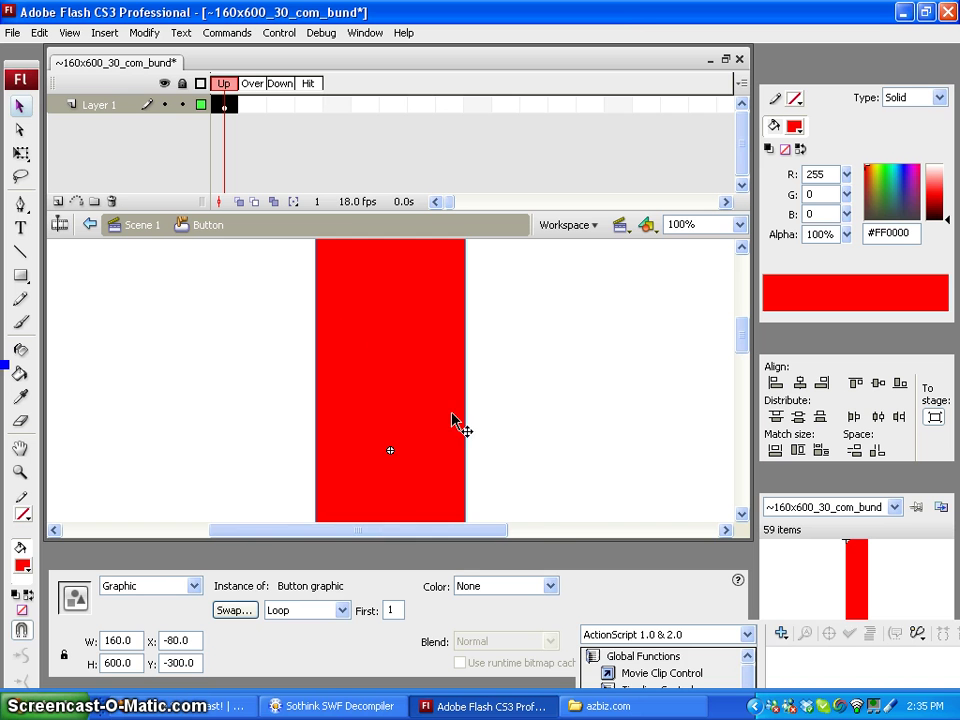
{"action": "left_click", "coordinate": [550, 588]}
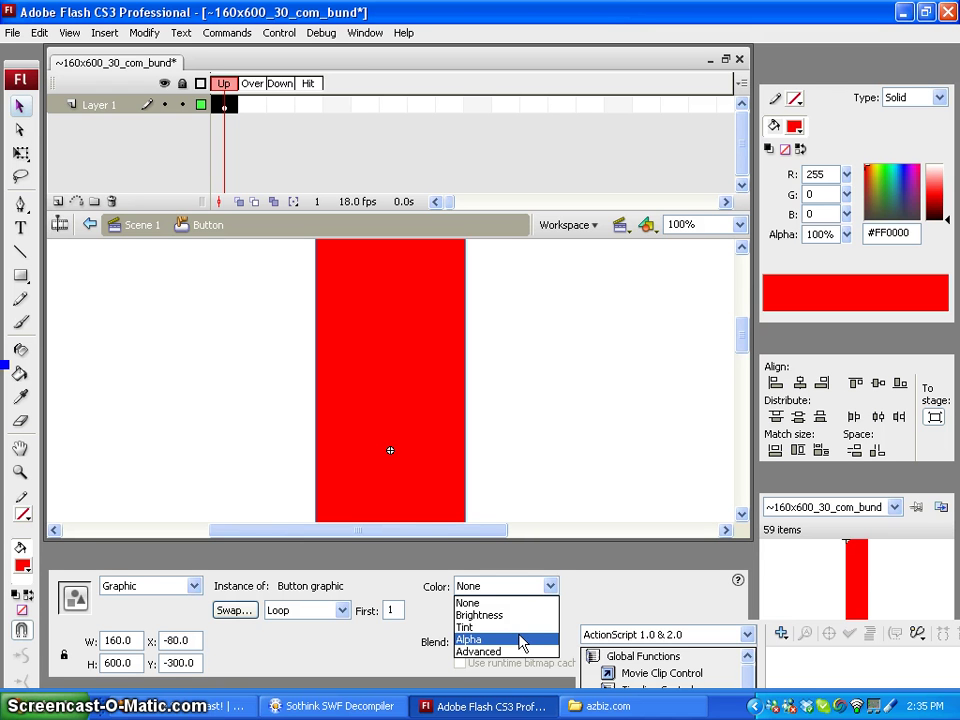
{"action": "left_click", "coordinate": [519, 643]}
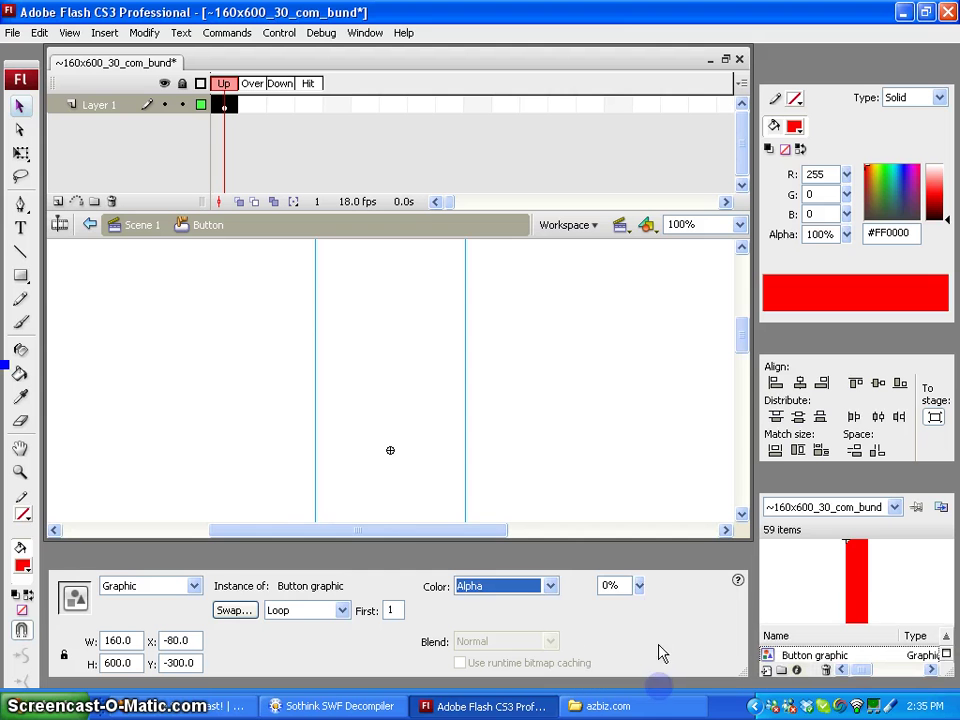
{"action": "left_click", "coordinate": [640, 586]}
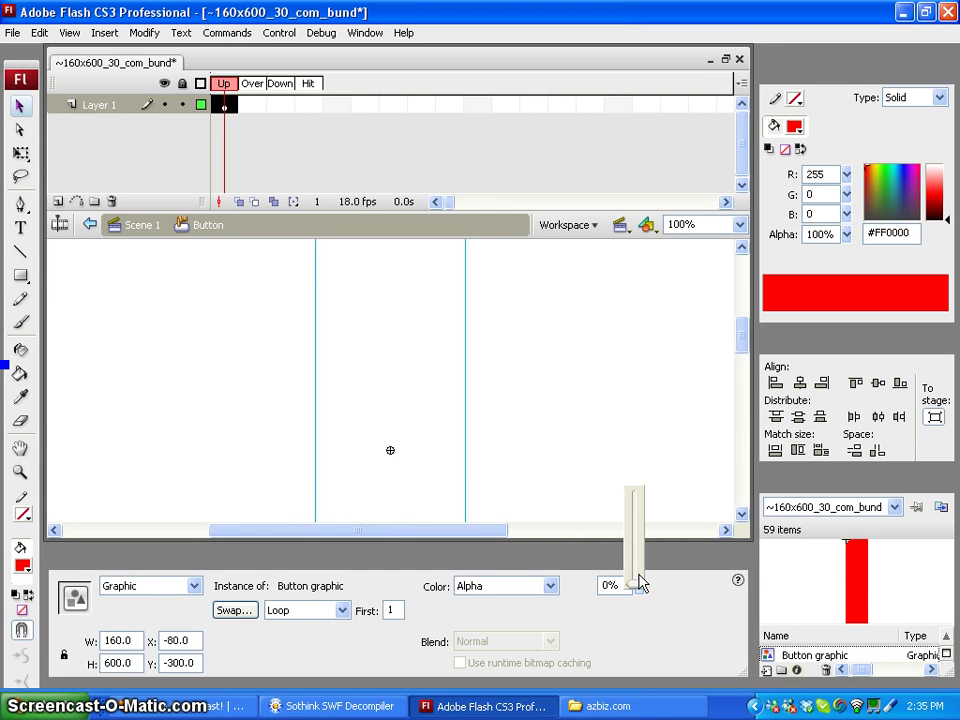
{"action": "left_click_drag", "start_coordinate": [640, 591], "coordinate": [630, 626]}
{"action": "left_click", "coordinate": [546, 478]}
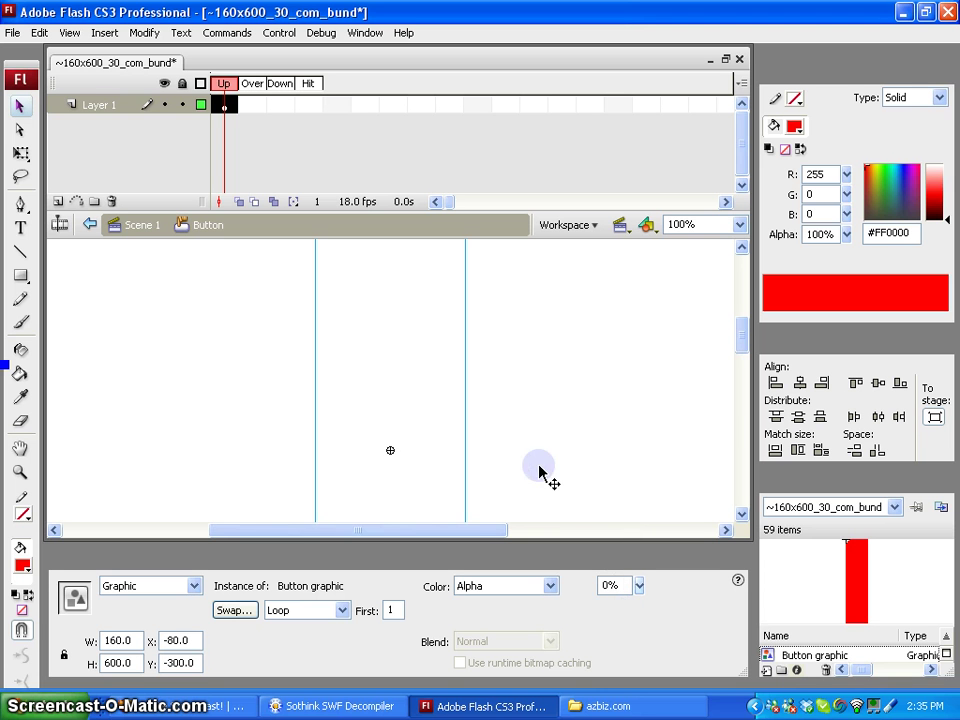
{"action": "left_click", "coordinate": [377, 368]}
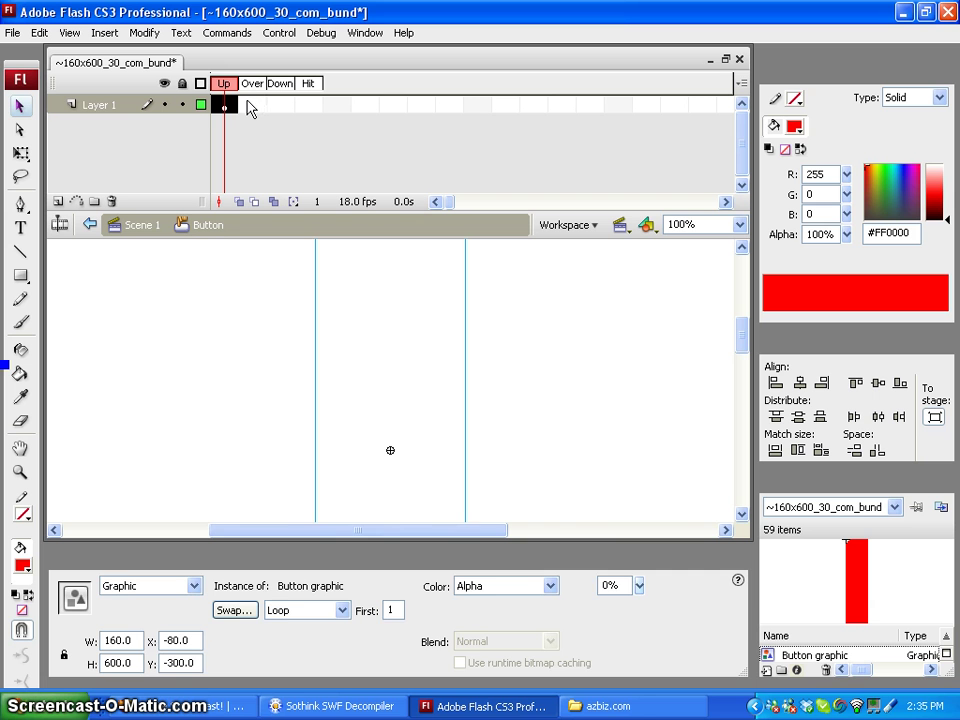
Insert a keyframe at the Over state via Insert > Timeline > Keyframe
{"action": "left_click", "coordinate": [248, 106]}
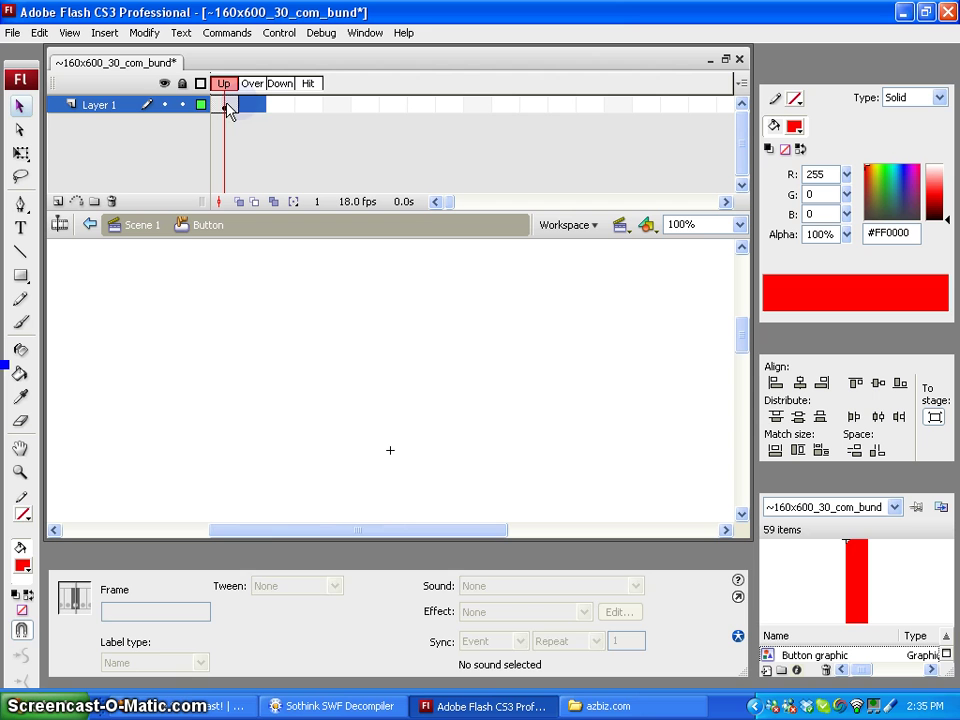
{"action": "left_click_drag", "start_coordinate": [229, 110], "coordinate": [248, 118]}
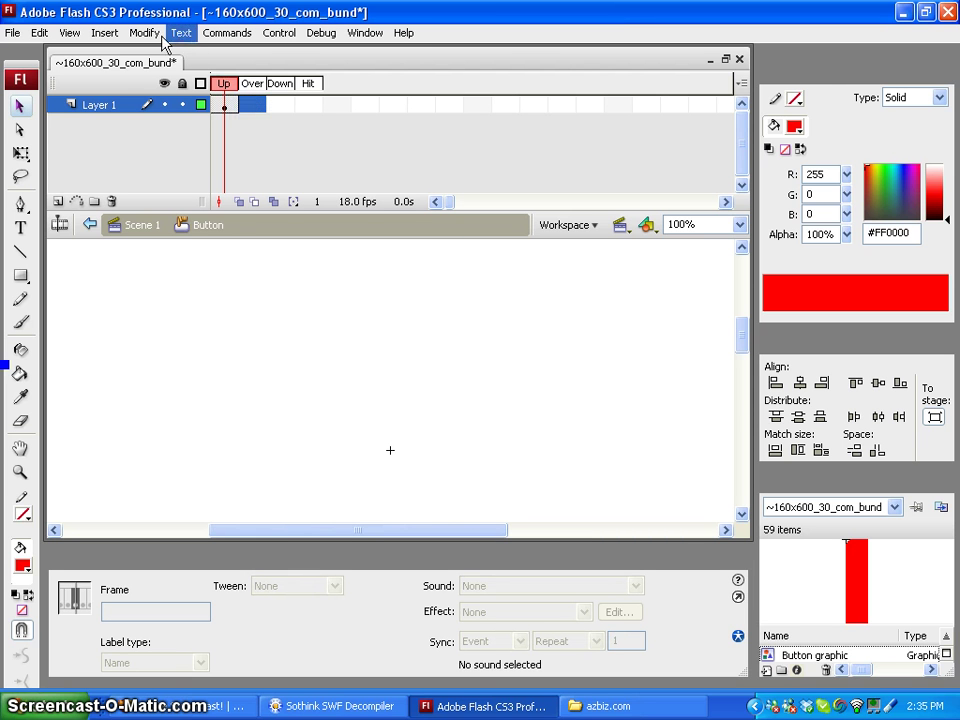
{"action": "left_click", "coordinate": [103, 33]}
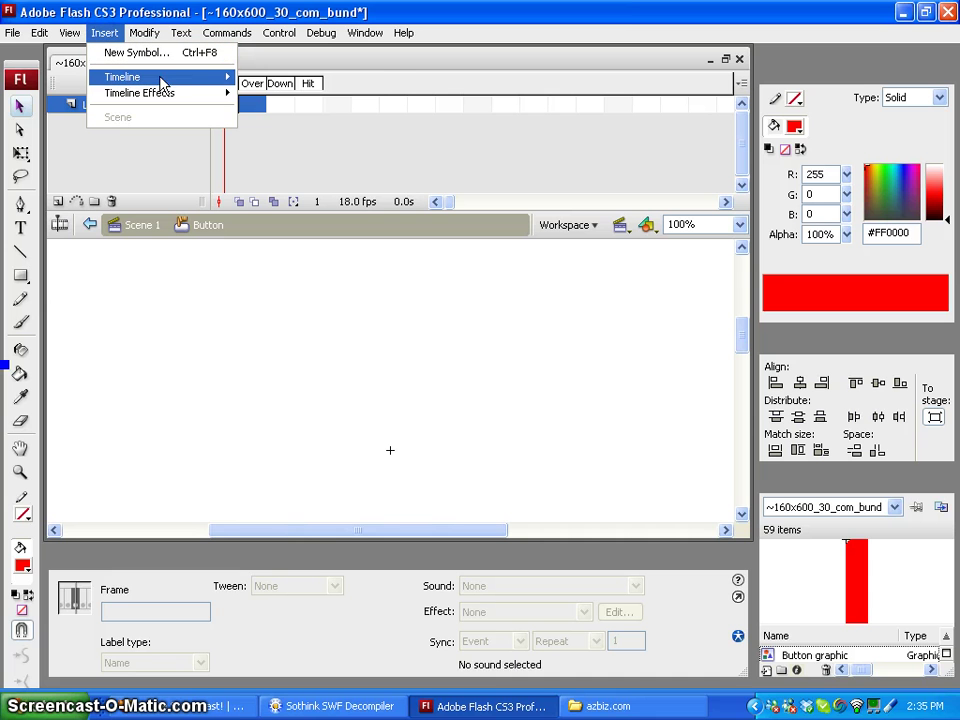
{"action": "mouse_move", "coordinate": [151, 81]}
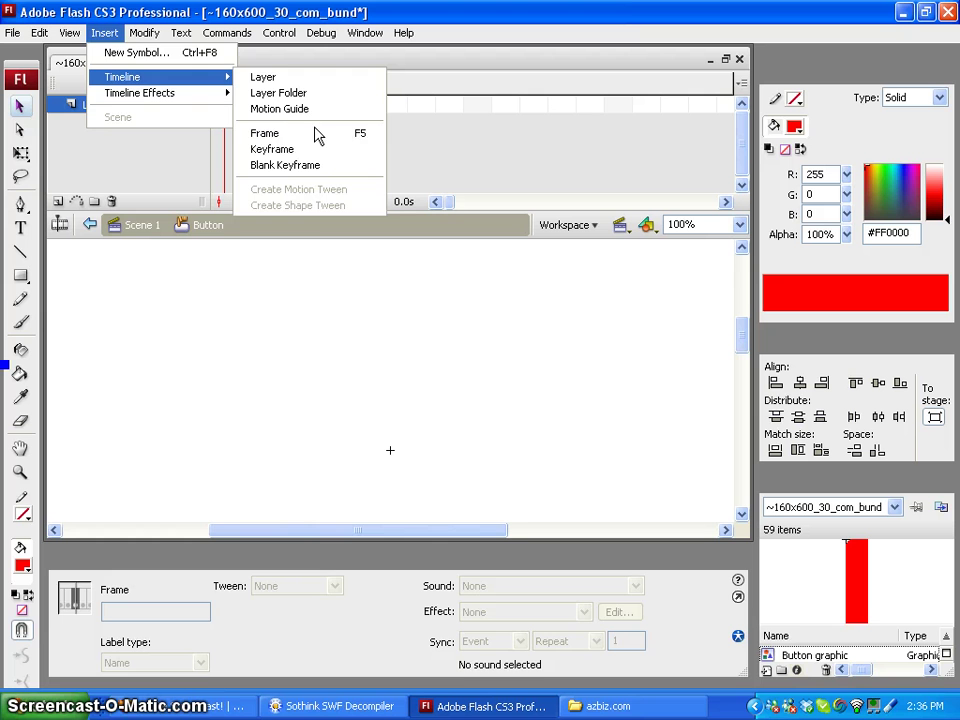
{"action": "left_click", "coordinate": [318, 151]}
Extend the timeline through Down and Hit, and turn both frames into keyframes
{"action": "right_click", "coordinate": [268, 104]}
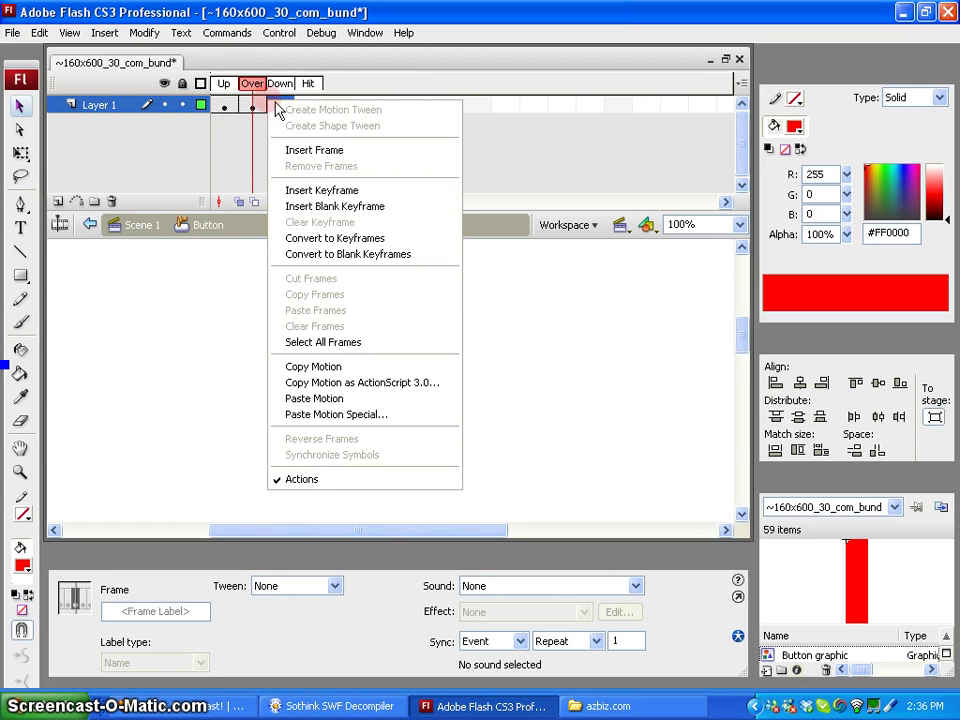
{"action": "left_click", "coordinate": [313, 151]}
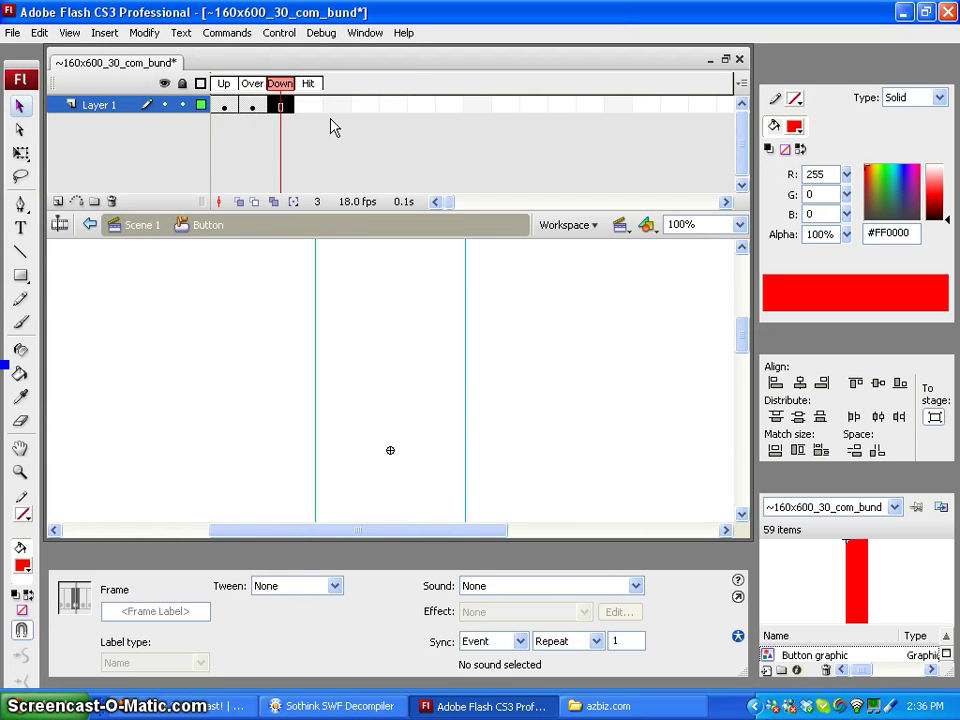
{"action": "right_click", "coordinate": [310, 109]}
{"action": "left_click", "coordinate": [377, 152]}
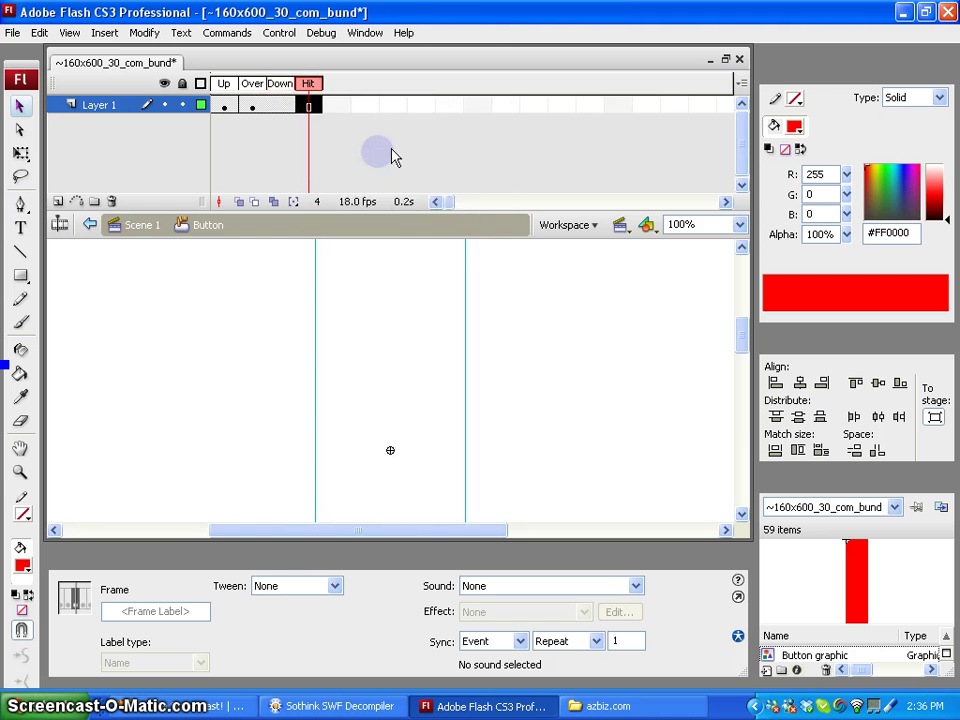
{"action": "left_click", "coordinate": [279, 104]}
{"action": "right_click", "coordinate": [280, 104]}
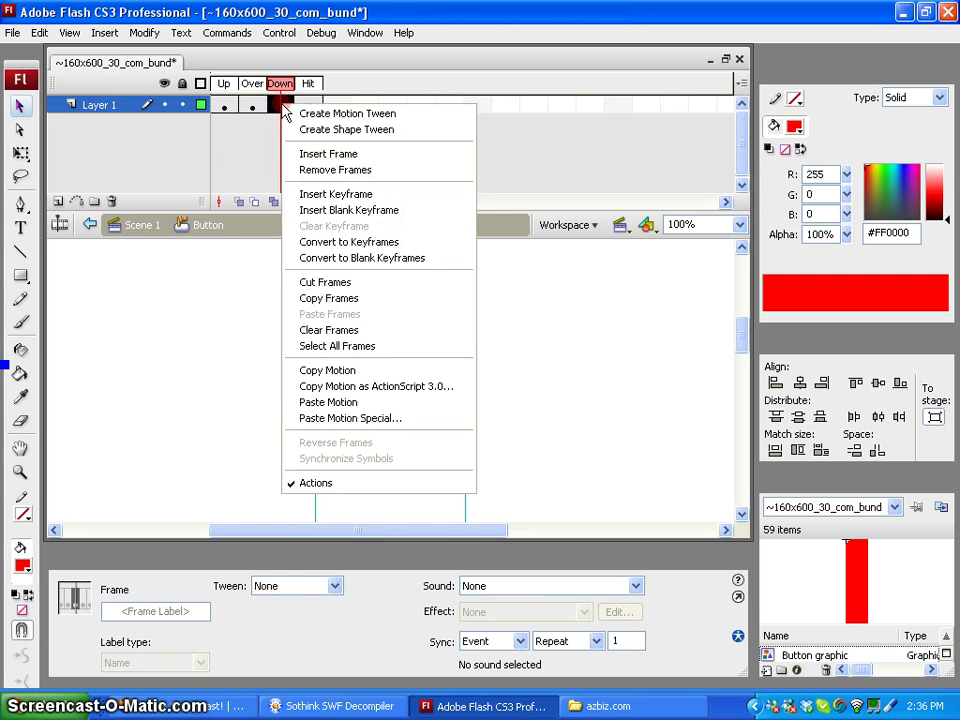
{"action": "left_click", "coordinate": [350, 193]}
{"action": "right_click", "coordinate": [308, 106]}
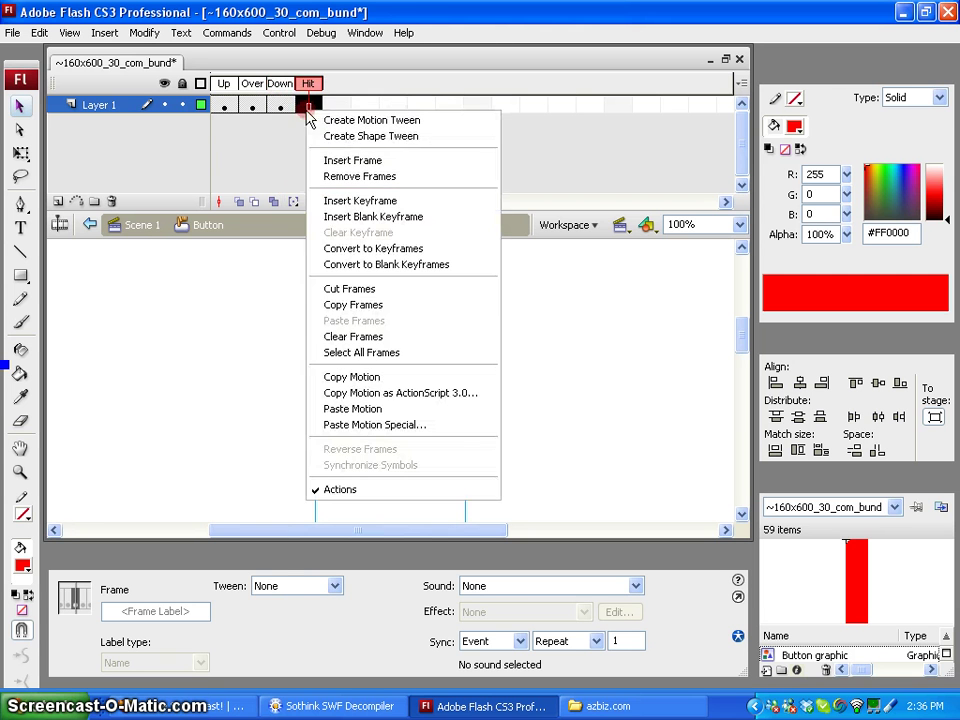
{"action": "left_click", "coordinate": [340, 199]}
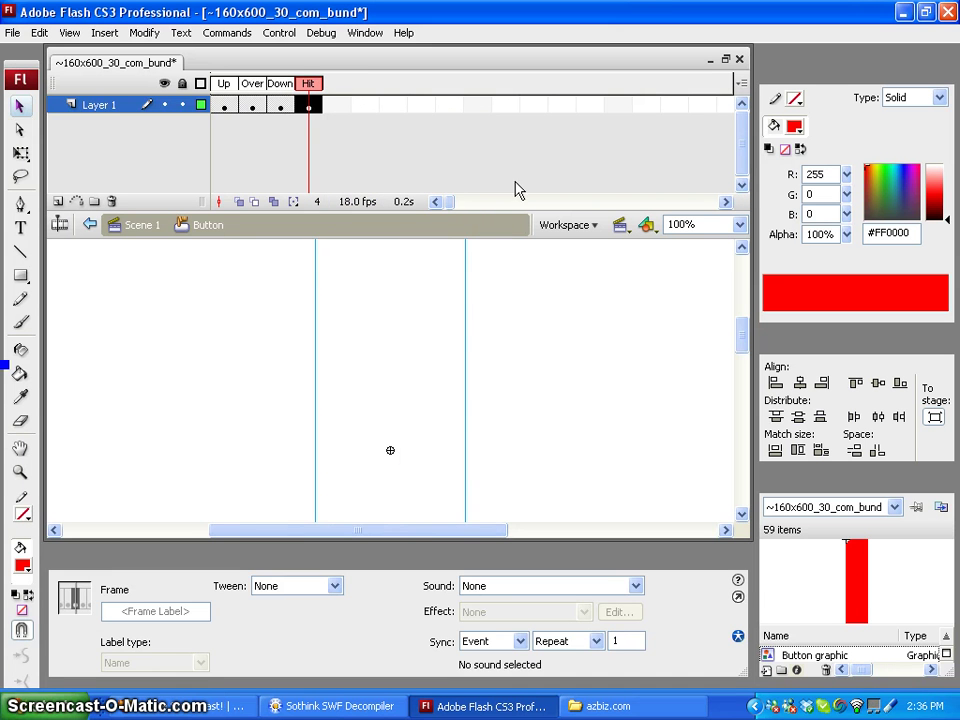
{"action": "left_click", "coordinate": [583, 334]}
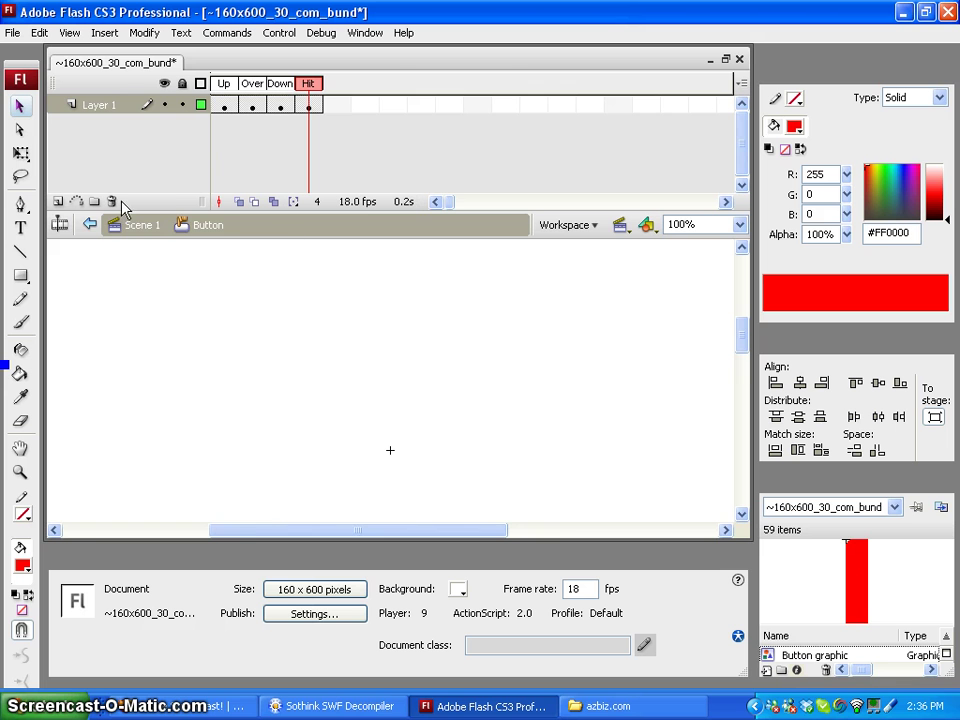
Return to Scene 1 and drag a Button symbol instance from the Library onto the ad's stage
{"action": "left_click", "coordinate": [142, 226]}
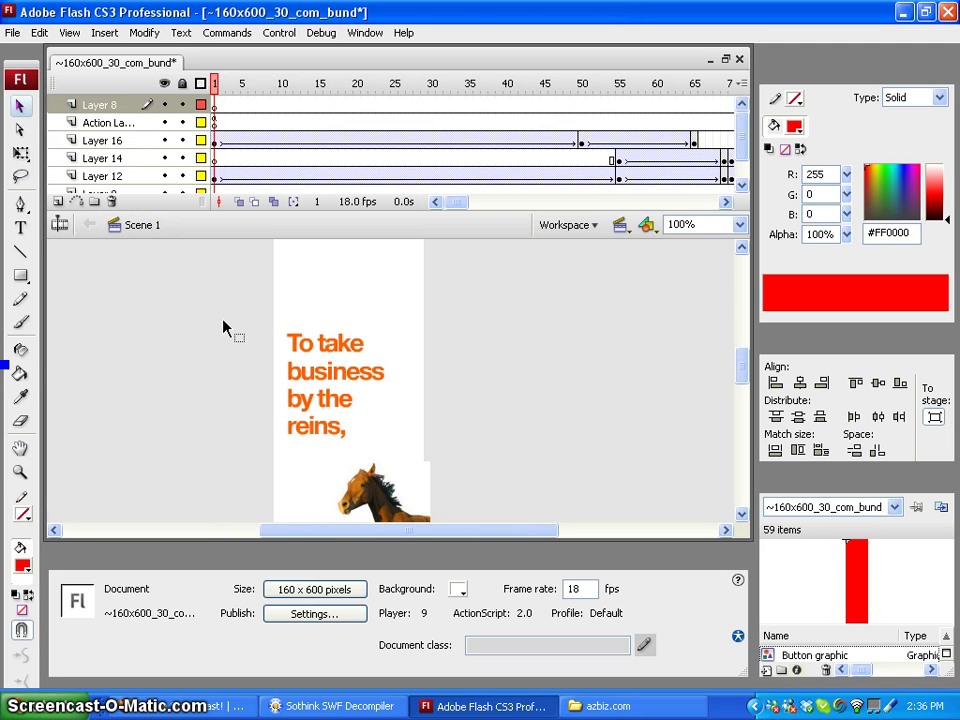
{"action": "left_click_drag", "start_coordinate": [748, 385], "coordinate": [747, 377]}
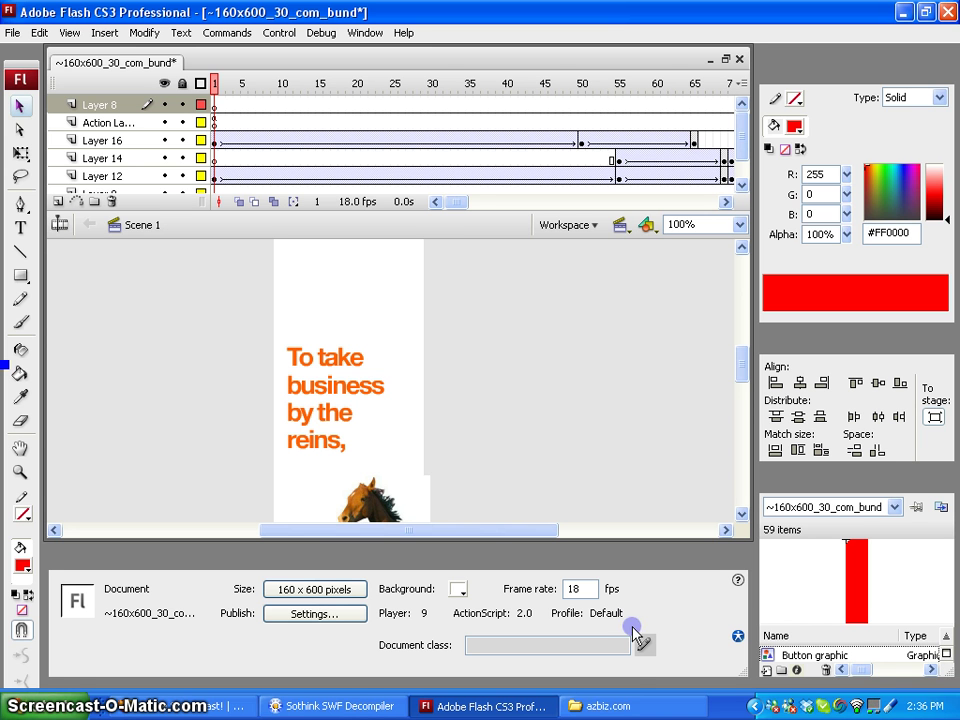
{"action": "key", "text": "F9"}
{"action": "key", "text": "ctrl+k"}
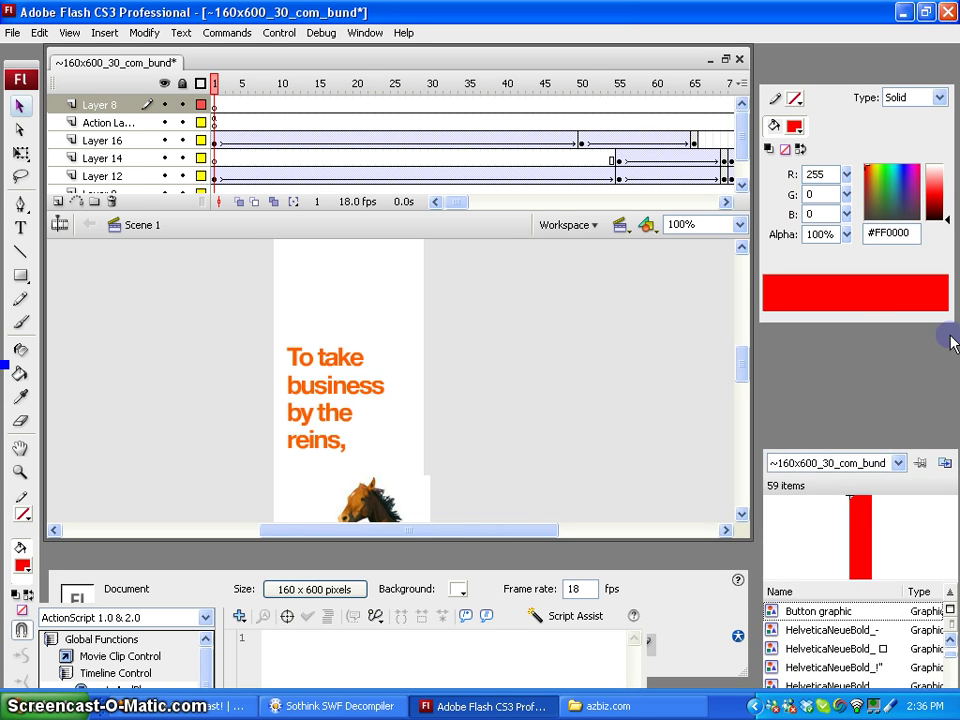
{"action": "left_click", "coordinate": [879, 326]}
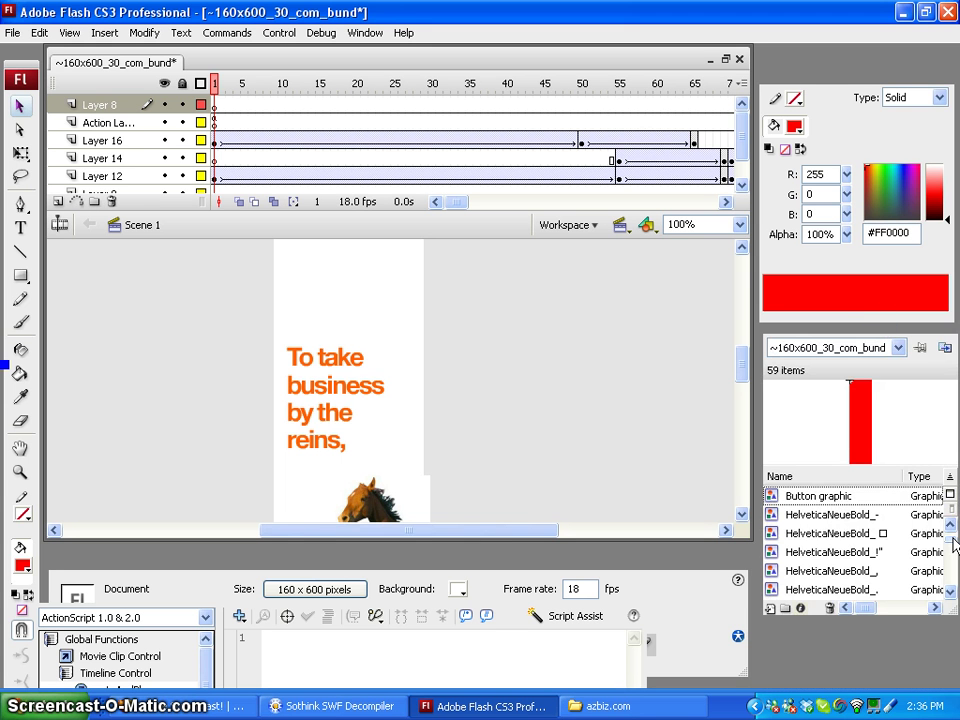
{"action": "scroll", "coordinate": [953, 543], "scroll_direction": "up", "scroll_amount": 1}
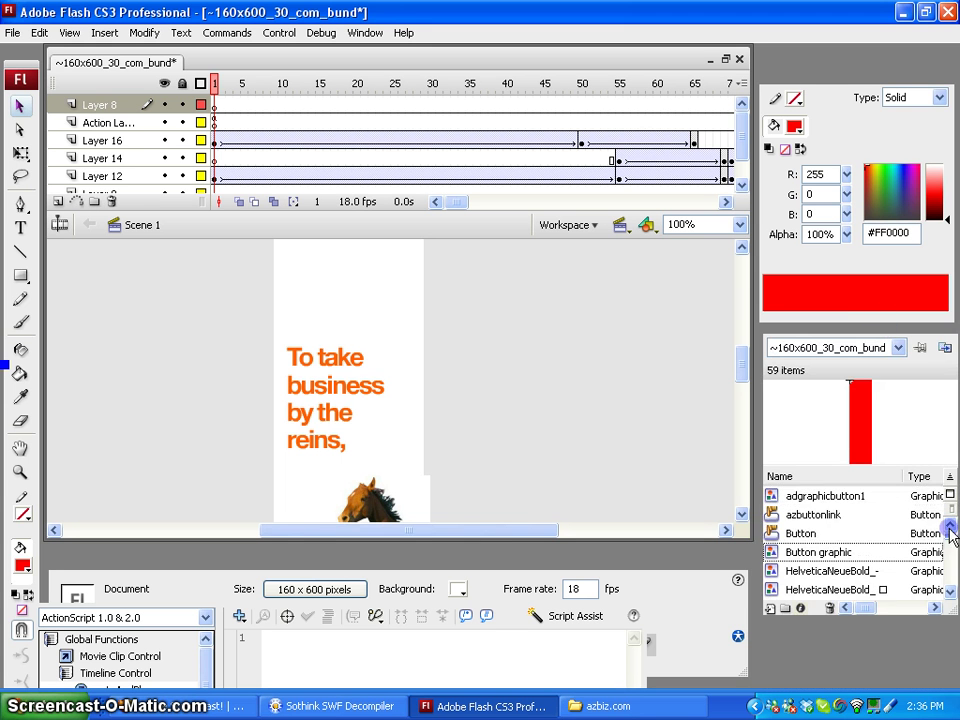
{"action": "left_click", "coordinate": [825, 516]}
{"action": "left_click", "coordinate": [805, 534]}
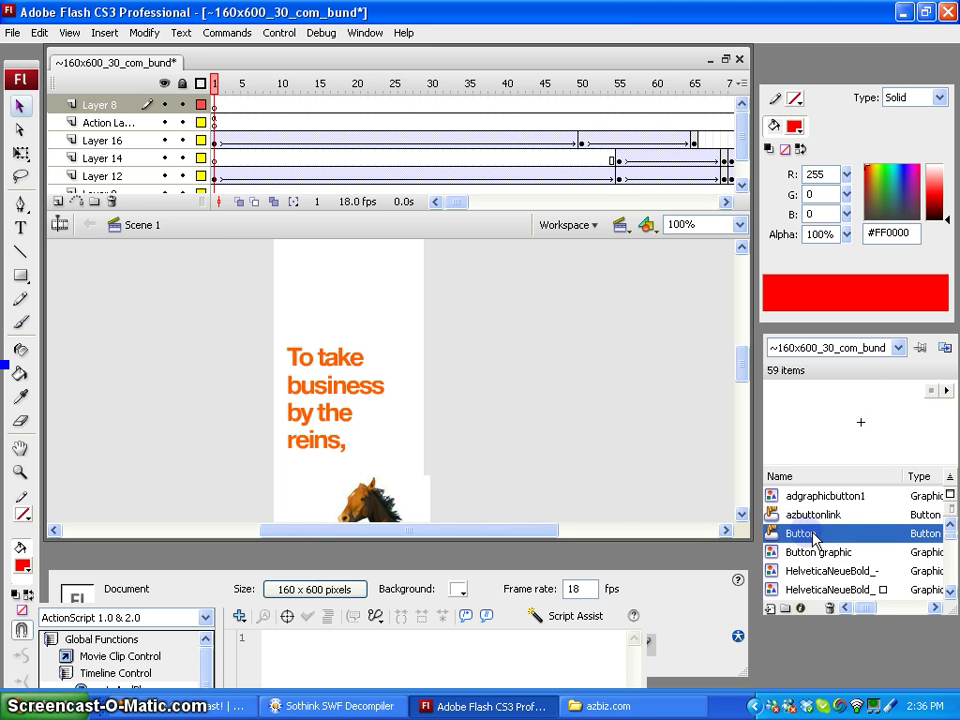
{"action": "left_click_drag", "start_coordinate": [812, 540], "coordinate": [389, 375]}
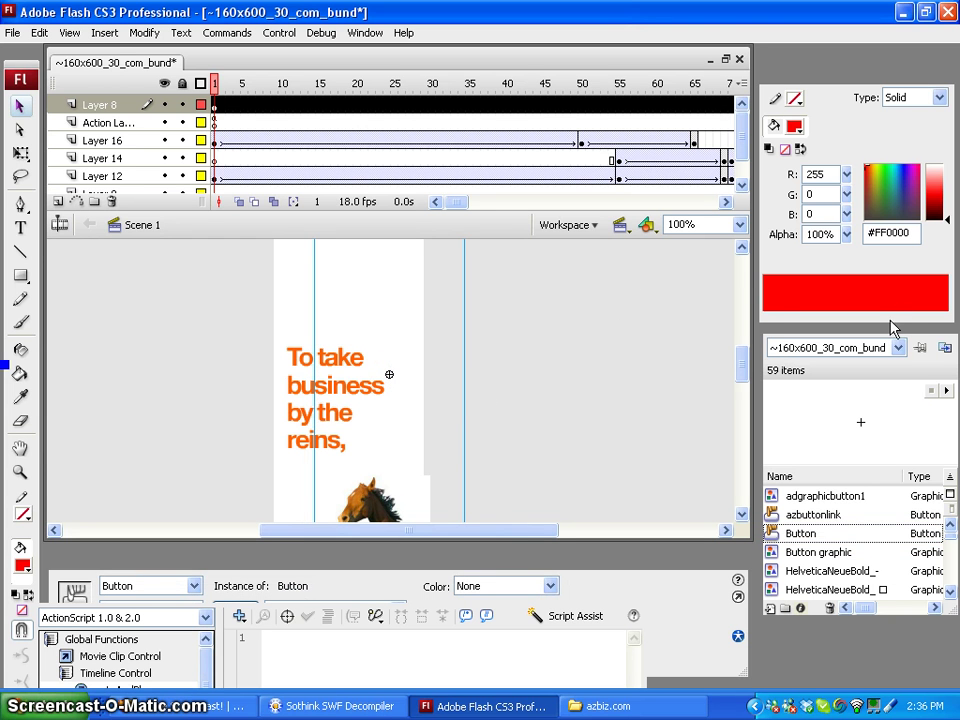
{"action": "left_click_drag", "start_coordinate": [893, 325], "coordinate": [947, 337]}
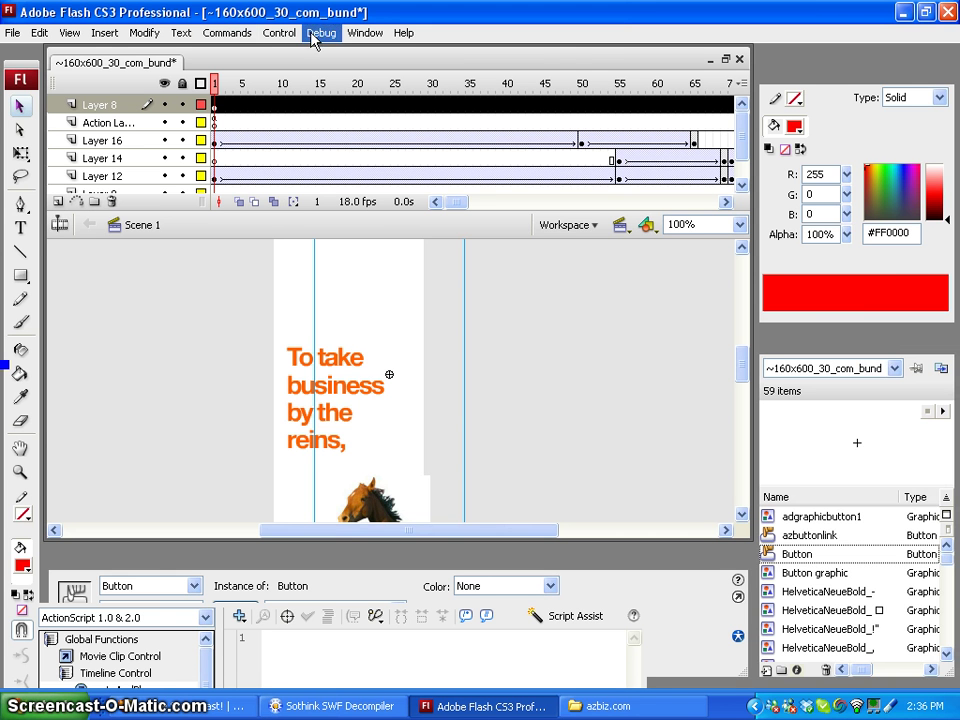
Align the Button instance to the stage's horizontal and vertical centres with the Align panel
{"action": "left_click", "coordinate": [364, 33]}
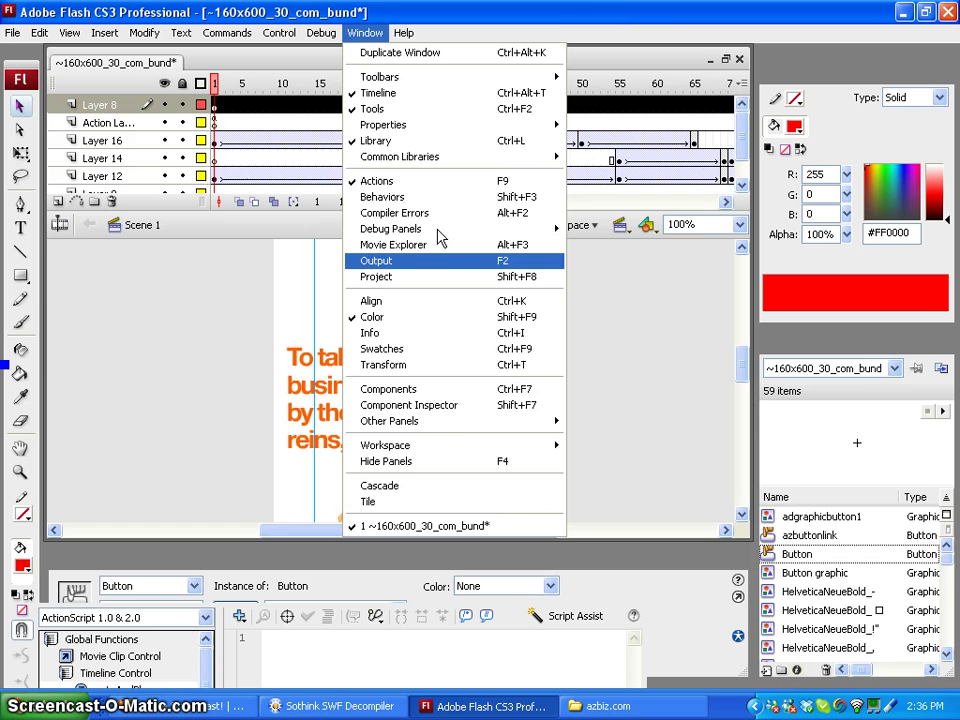
{"action": "left_click", "coordinate": [446, 302]}
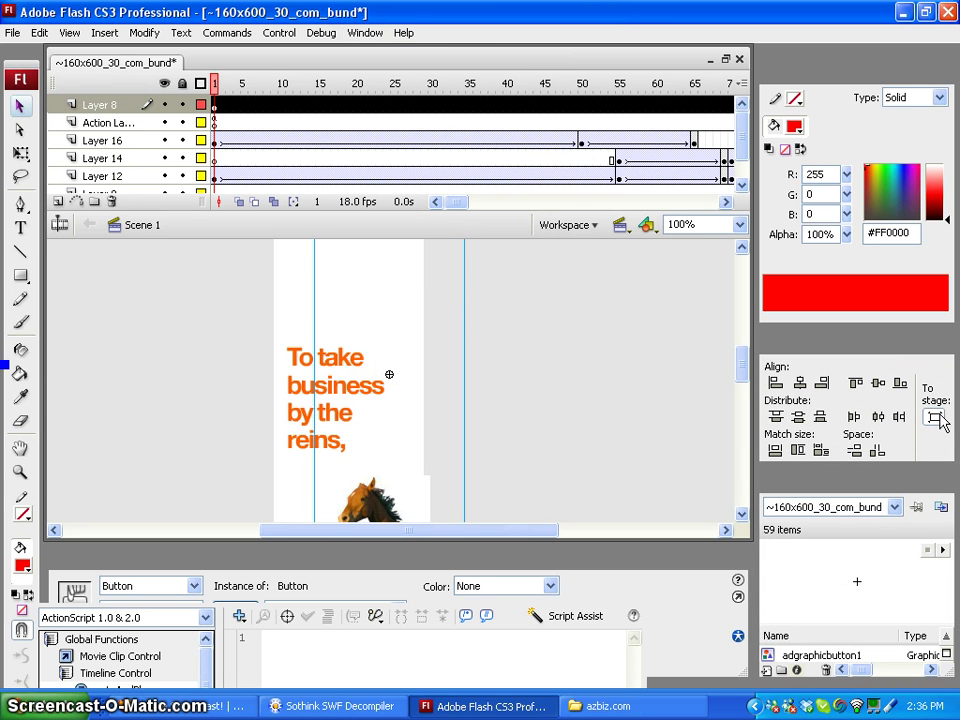
{"action": "left_click", "coordinate": [802, 384]}
{"action": "left_click", "coordinate": [877, 382]}
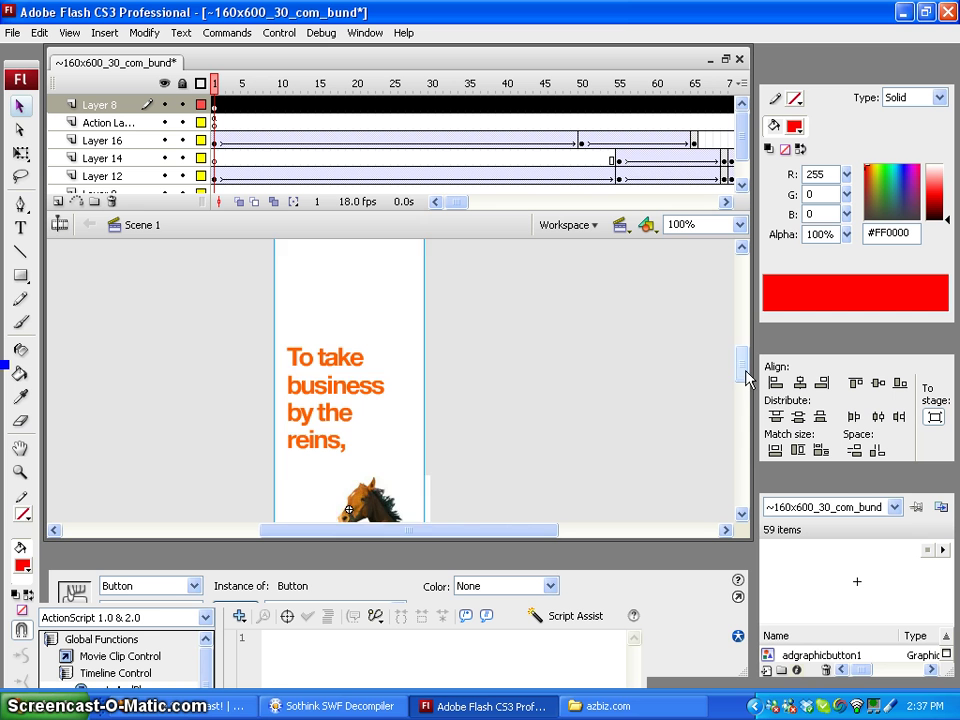
{"action": "left_click_drag", "start_coordinate": [750, 378], "coordinate": [746, 369]}
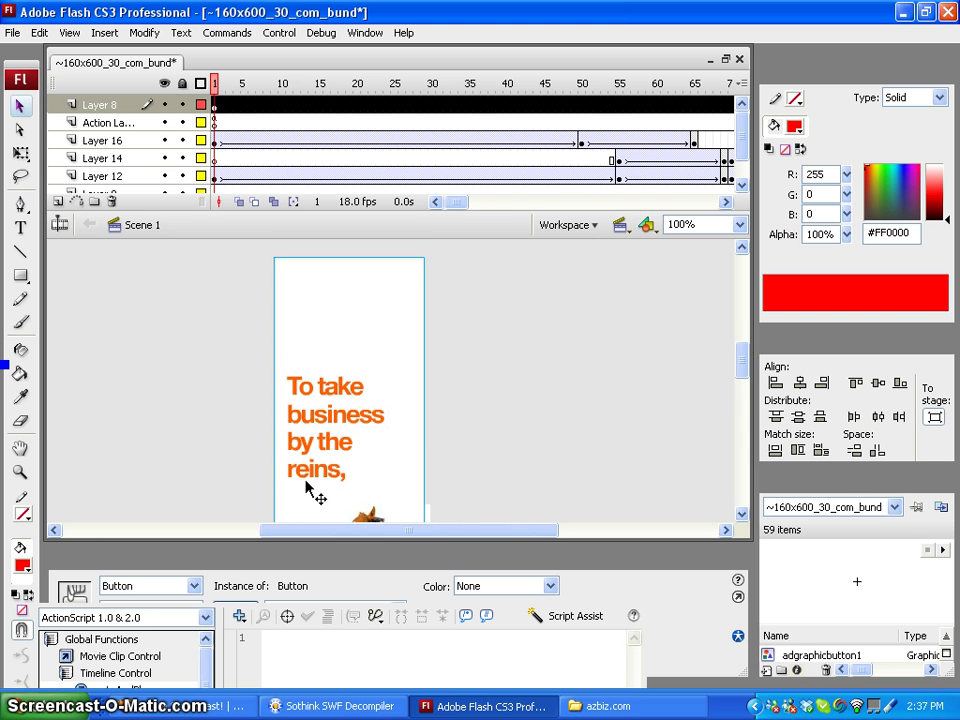
In Firefox, load the docs.townnews.com documentation site
{"action": "left_click", "coordinate": [180, 707]}
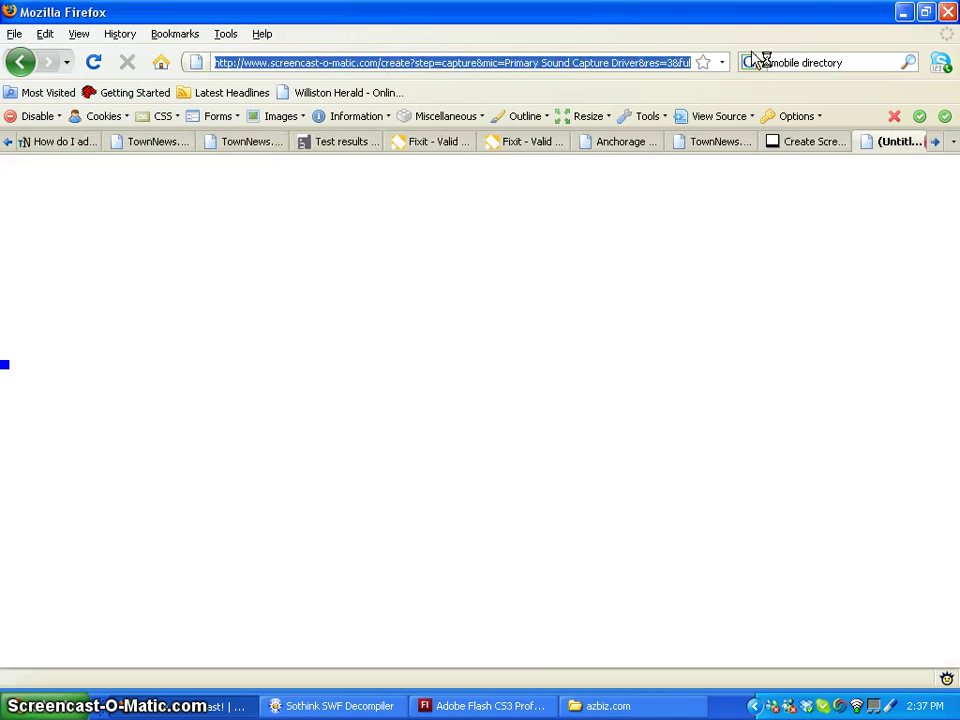
{"action": "type", "text": "townnews.com"}
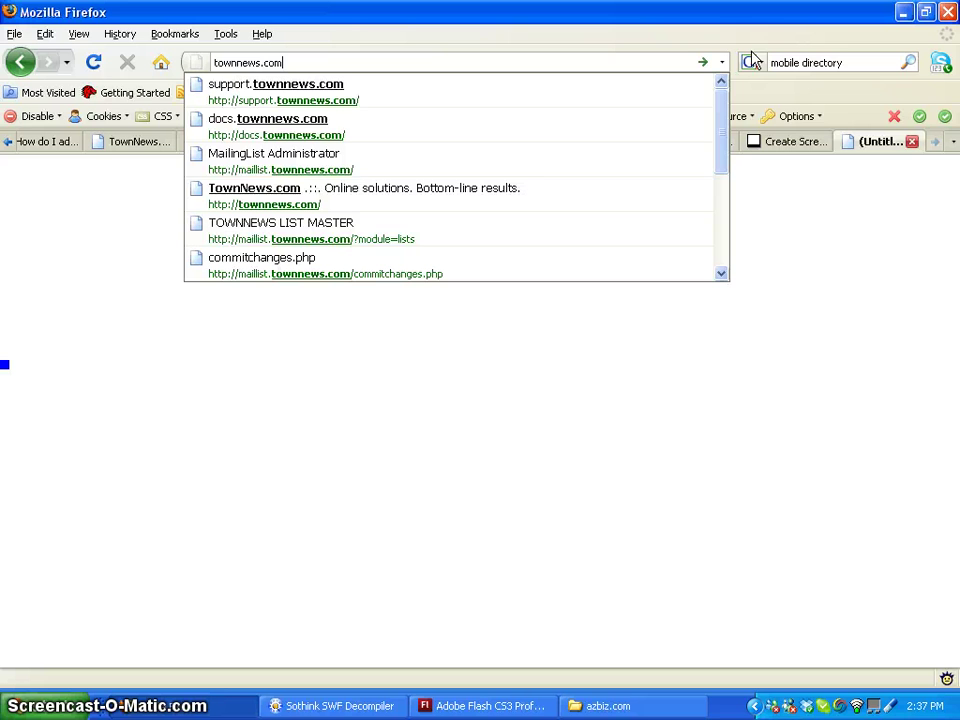
{"action": "key", "text": "ctrl+a"}
{"action": "type", "text": "d"}
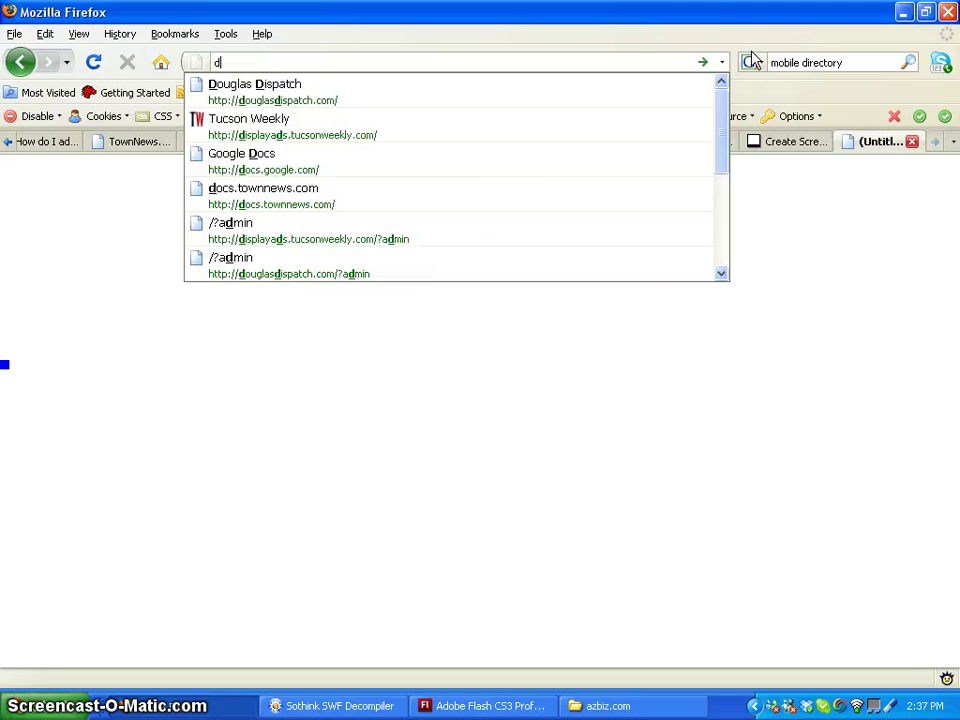
{"action": "type", "text": "ocs."}
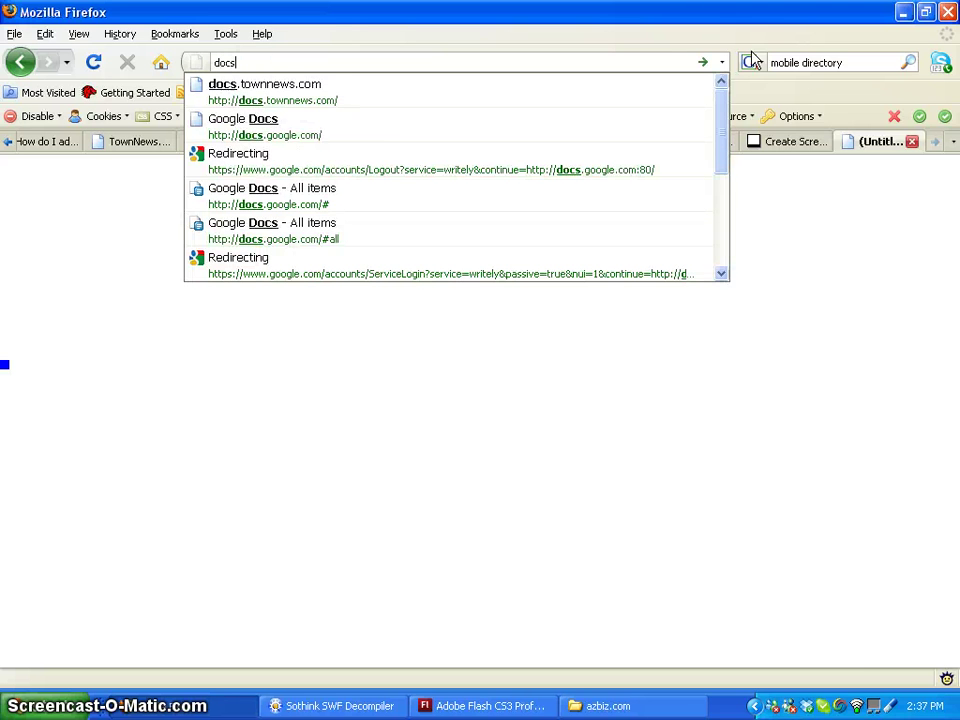
{"action": "type", "text": "t"}
{"action": "key", "text": "Down"}
{"action": "key", "text": "Return"}
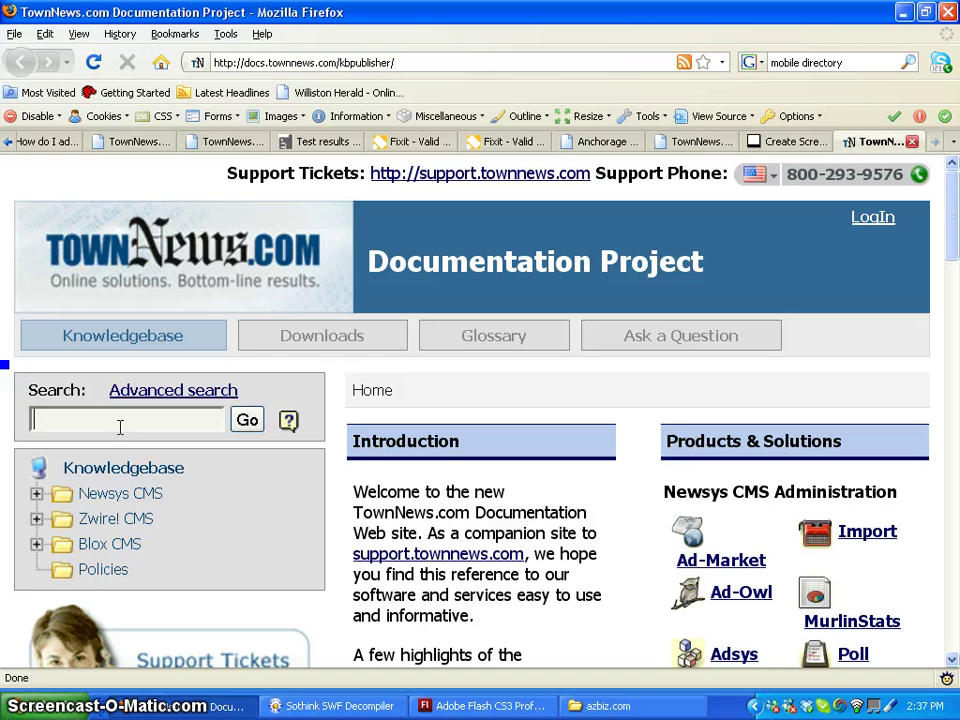
Search the Knowledgebase for 'clicktag'
{"action": "type", "text": "clicktag"}
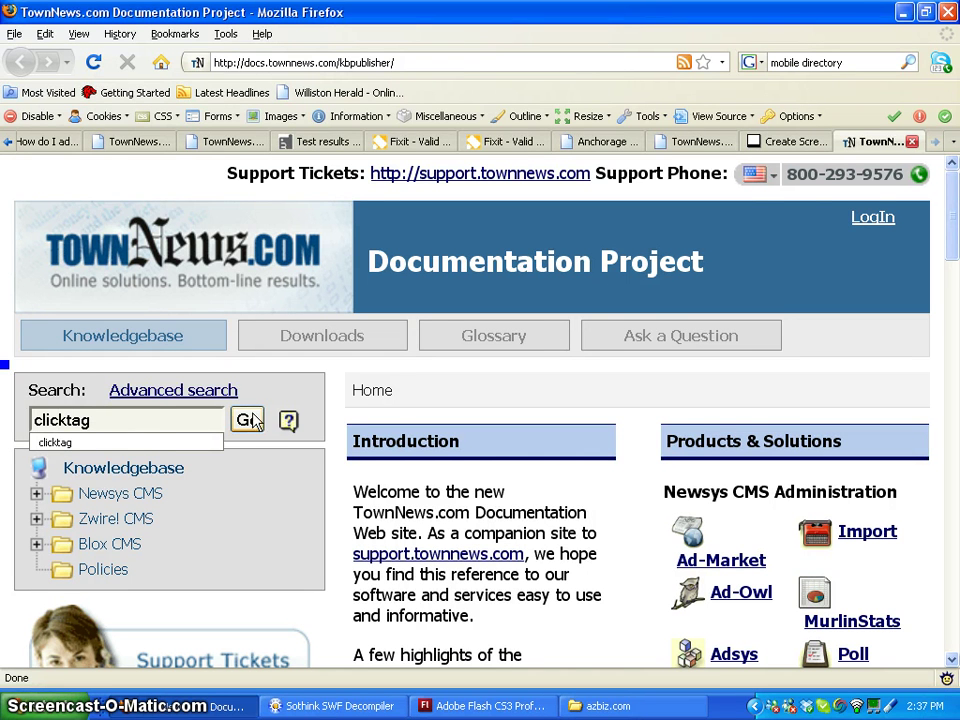
{"action": "left_click", "coordinate": [249, 420]}
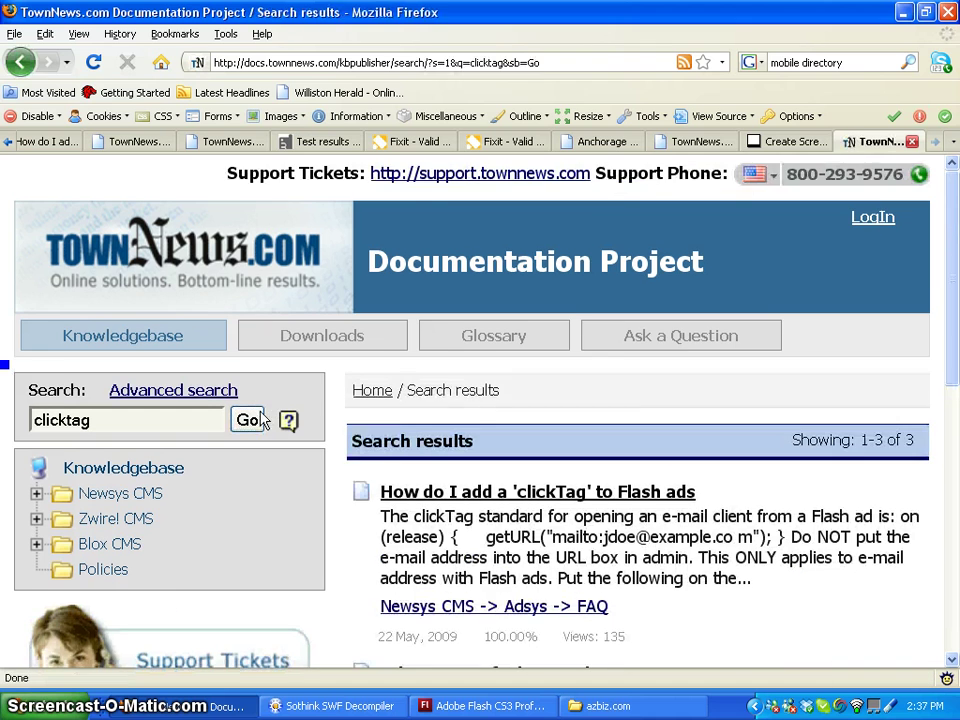
Open the 'How do I add a clickTag to Flash ads' article
{"action": "left_click_drag", "start_coordinate": [952, 290], "coordinate": [953, 418]}
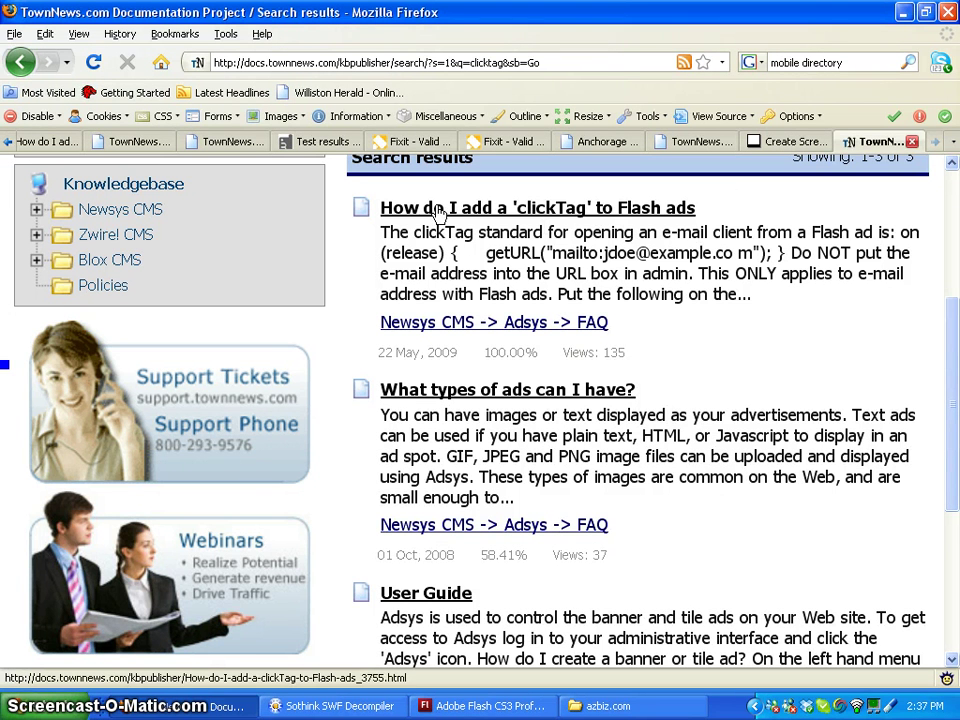
{"action": "left_click", "coordinate": [671, 212]}
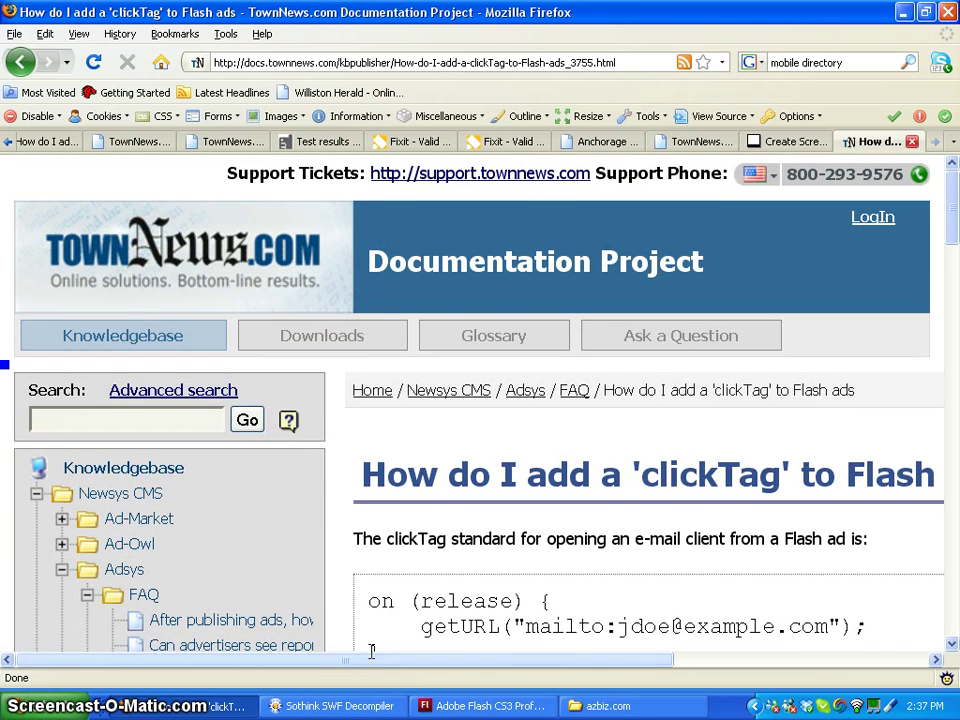
{"action": "left_click_drag", "start_coordinate": [380, 660], "coordinate": [603, 680]}
{"action": "left_click_drag", "start_coordinate": [945, 240], "coordinate": [956, 272]}
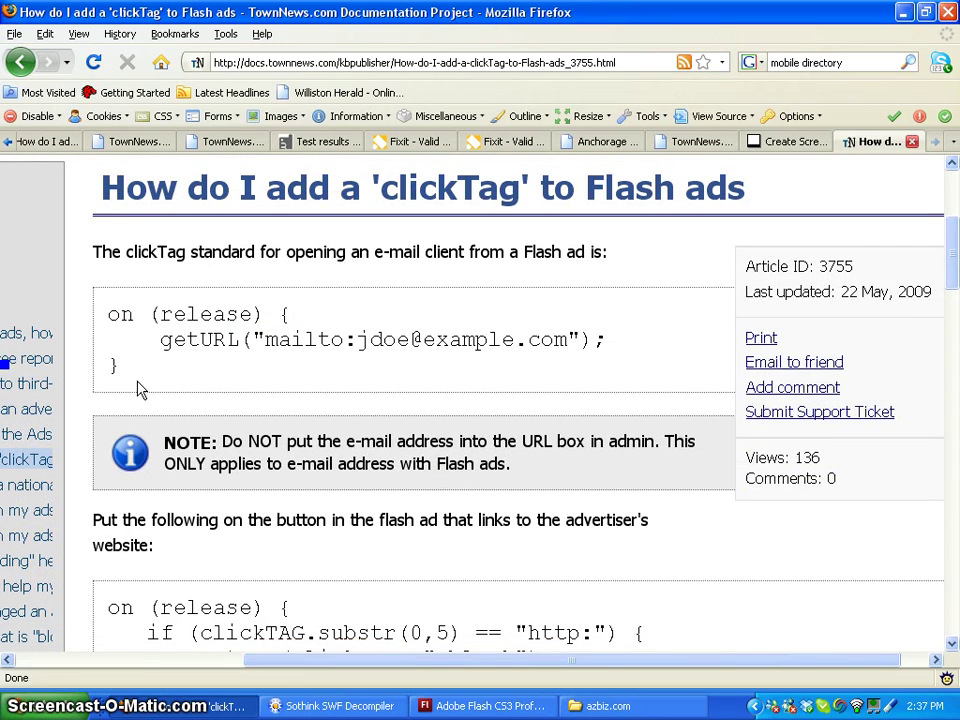
Select the article's advertiser-link on(release) button code block
{"action": "left_click_drag", "start_coordinate": [143, 383], "coordinate": [90, 304]}
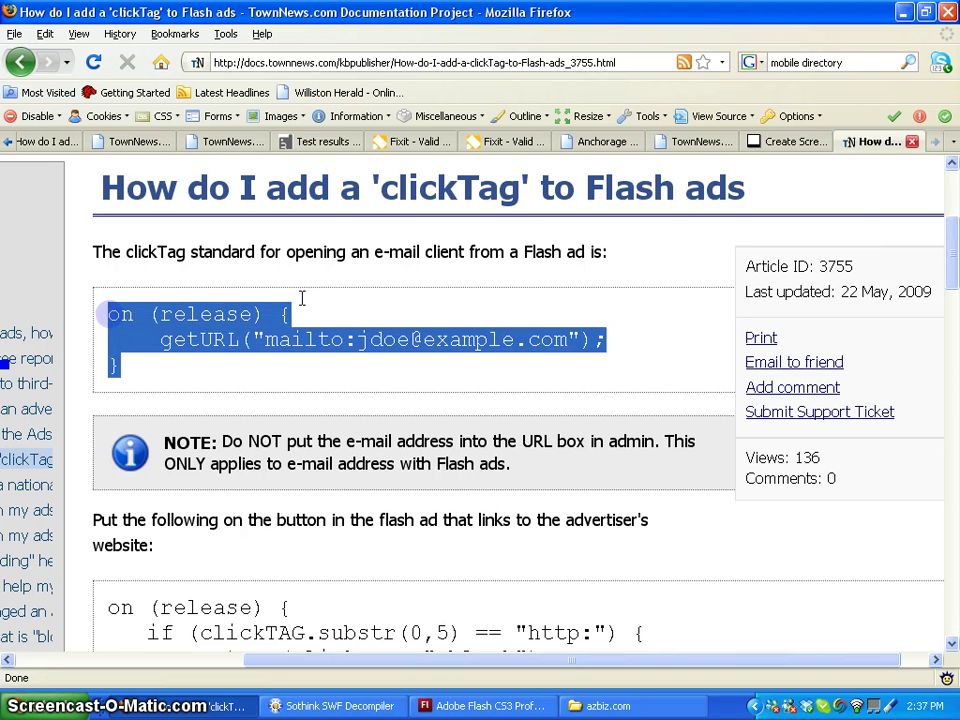
{"action": "left_click_drag", "start_coordinate": [953, 256], "coordinate": [953, 275]}
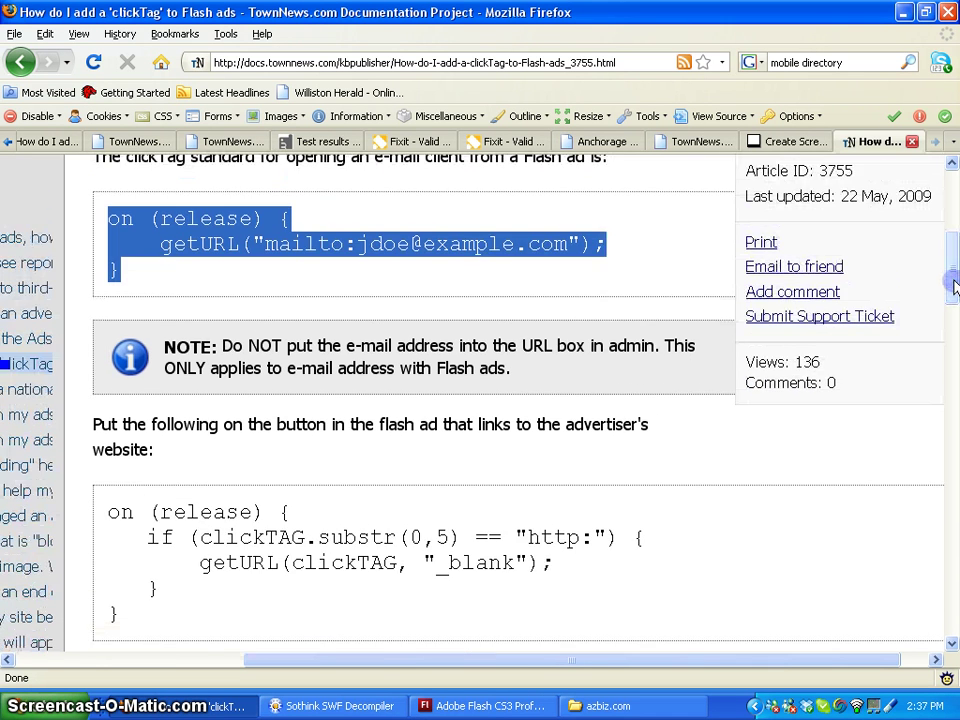
{"action": "left_click_drag", "start_coordinate": [147, 622], "coordinate": [100, 512]}
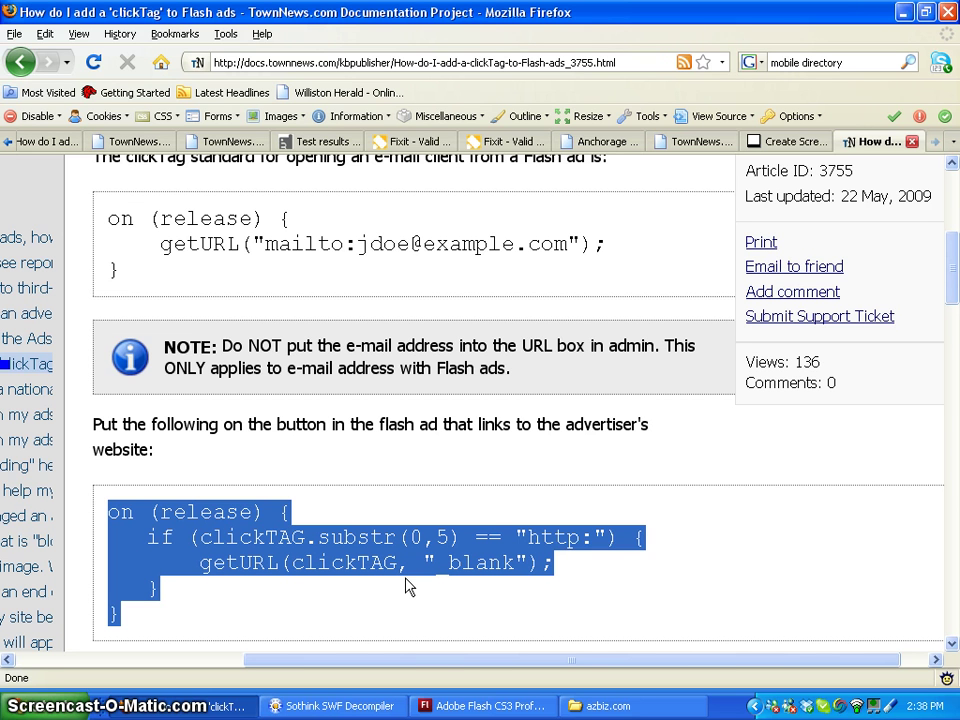
{"action": "left_click", "coordinate": [546, 540]}
{"action": "left_click_drag", "start_coordinate": [580, 538], "coordinate": [106, 514]}
{"action": "key", "text": "ctrl+c"}
{"action": "left_click", "coordinate": [503, 709]}
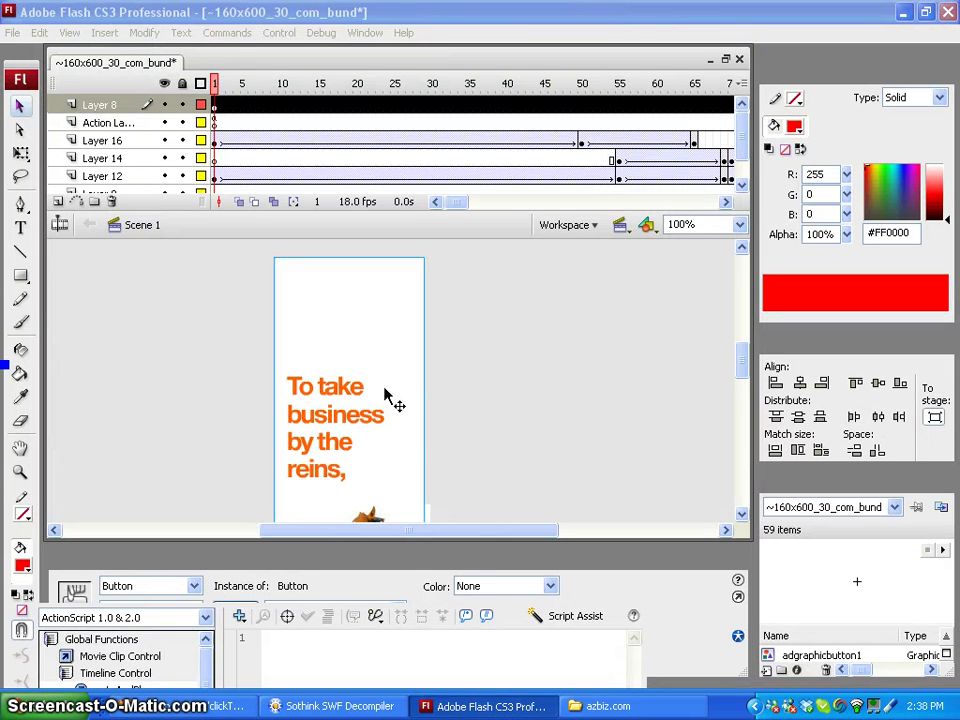
Paste the copied on(release) getURL(clickTAG, "_blank") code into the Button instance's Actions panel
{"action": "left_click", "coordinate": [642, 598]}
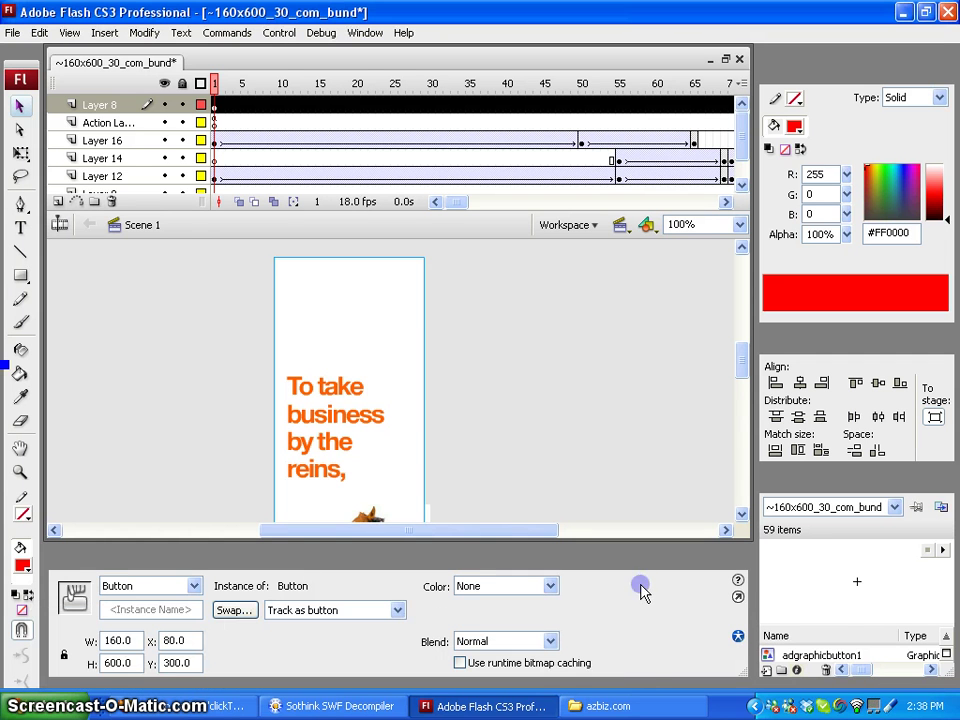
{"action": "left_click", "coordinate": [738, 598]}
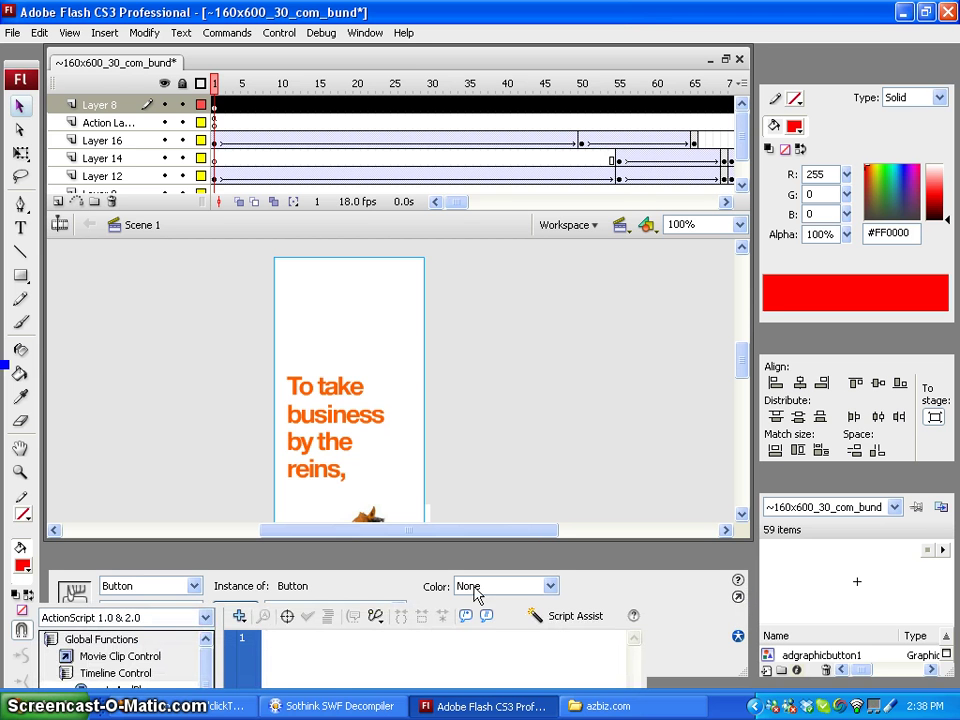
{"action": "left_click", "coordinate": [422, 586]}
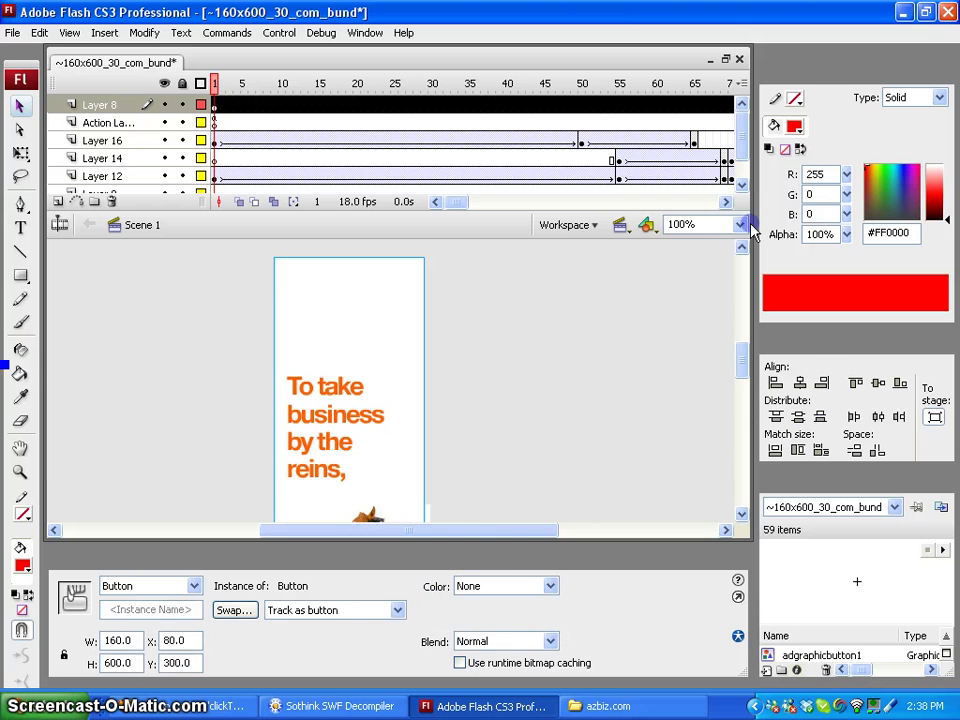
{"action": "key", "text": "F9"}
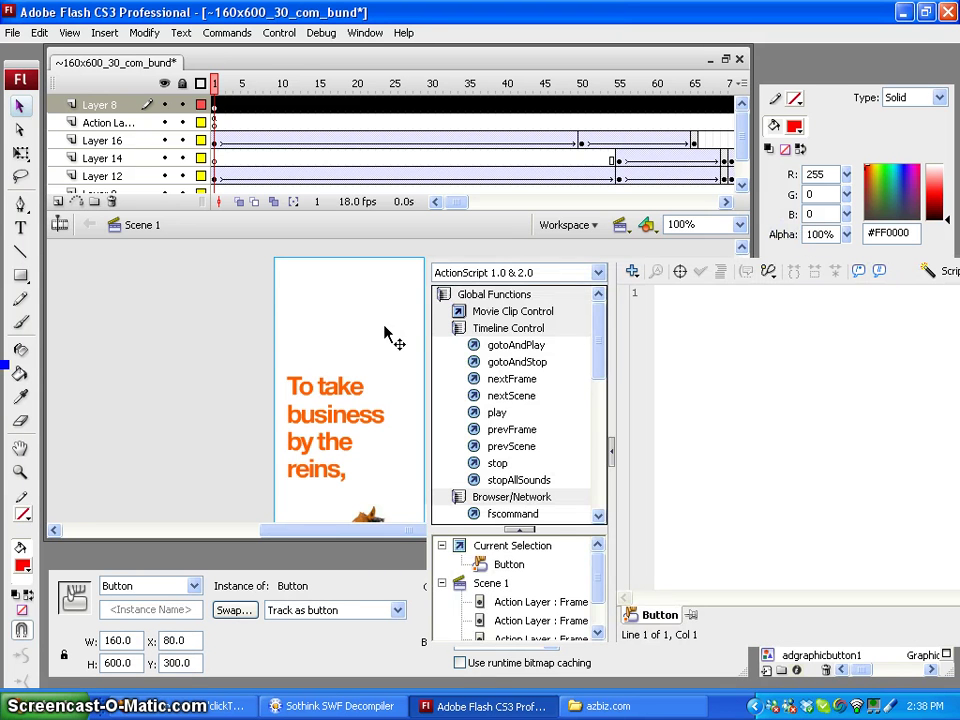
{"action": "left_click", "coordinate": [678, 297]}
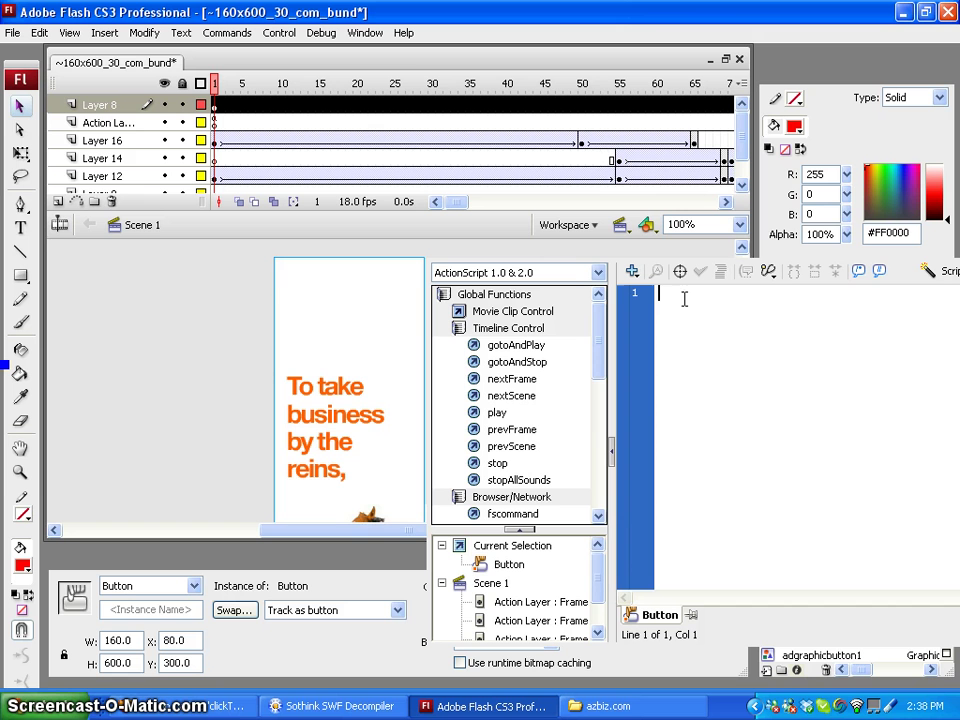
{"action": "key", "text": "ctrl+v"}
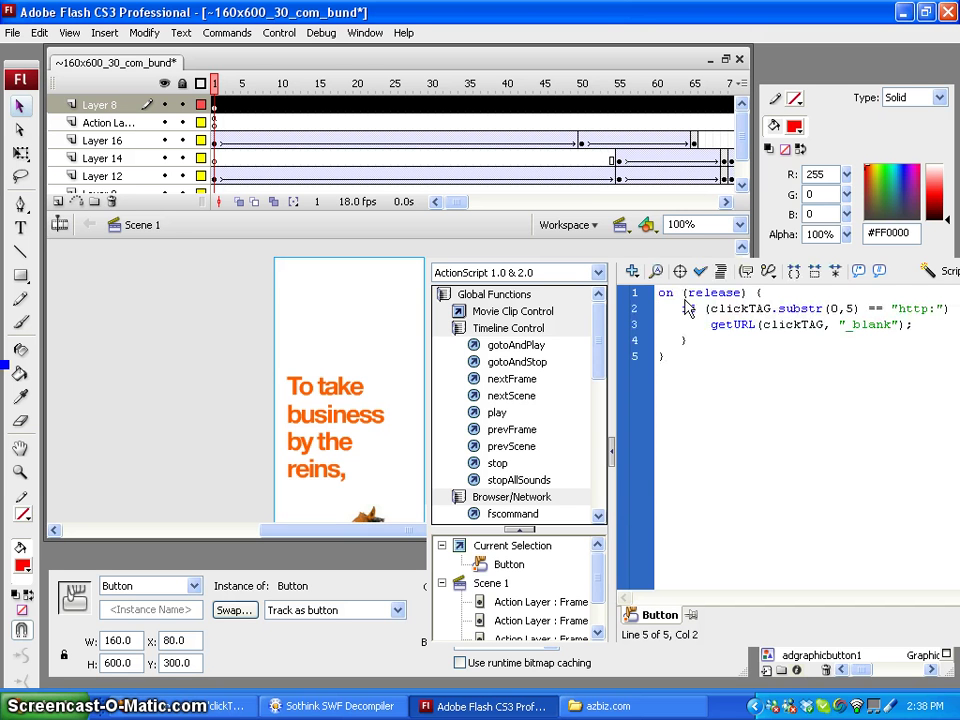
{"action": "left_click", "coordinate": [145, 240]}
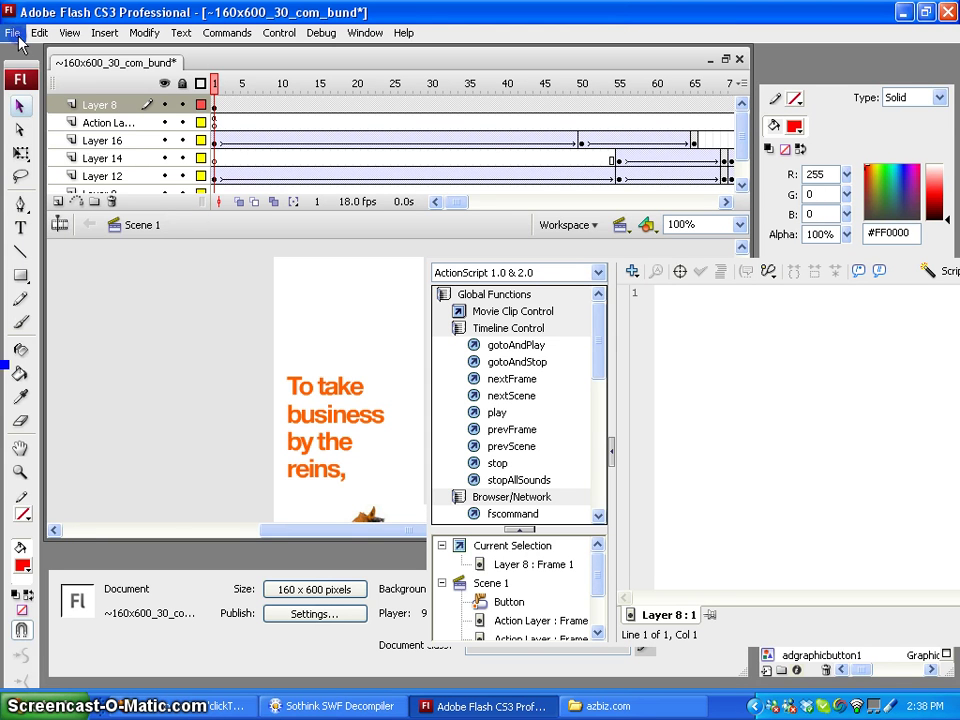
Export the ad as a Flash Player 9 SWF movie into the test folder at JPEG quality 100
{"action": "left_click", "coordinate": [18, 36]}
{"action": "mouse_move", "coordinate": [113, 318]}
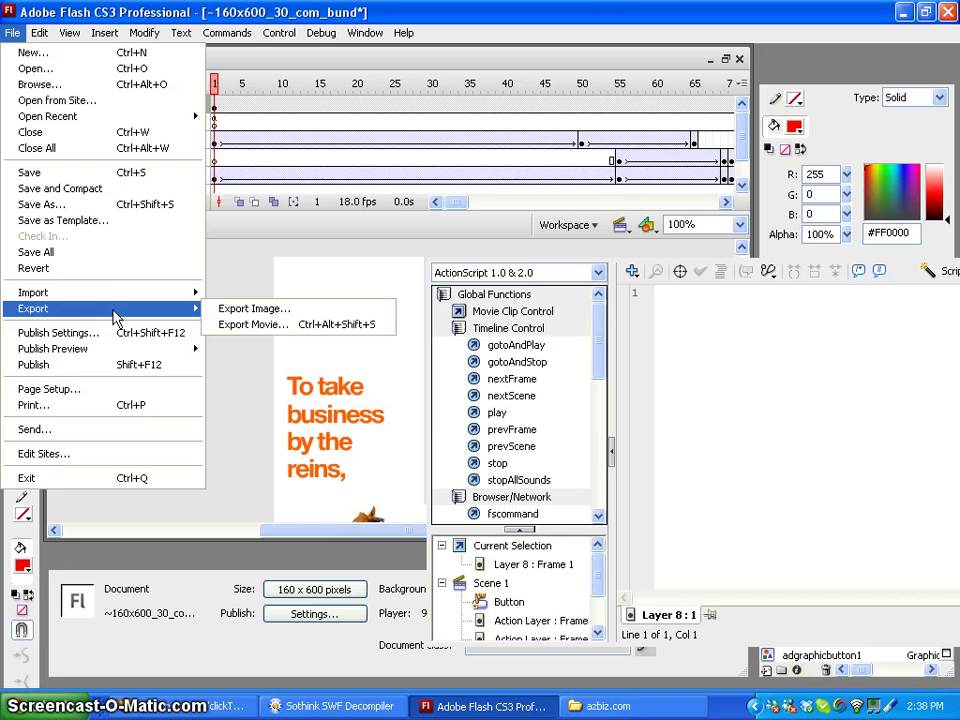
{"action": "left_click", "coordinate": [253, 324]}
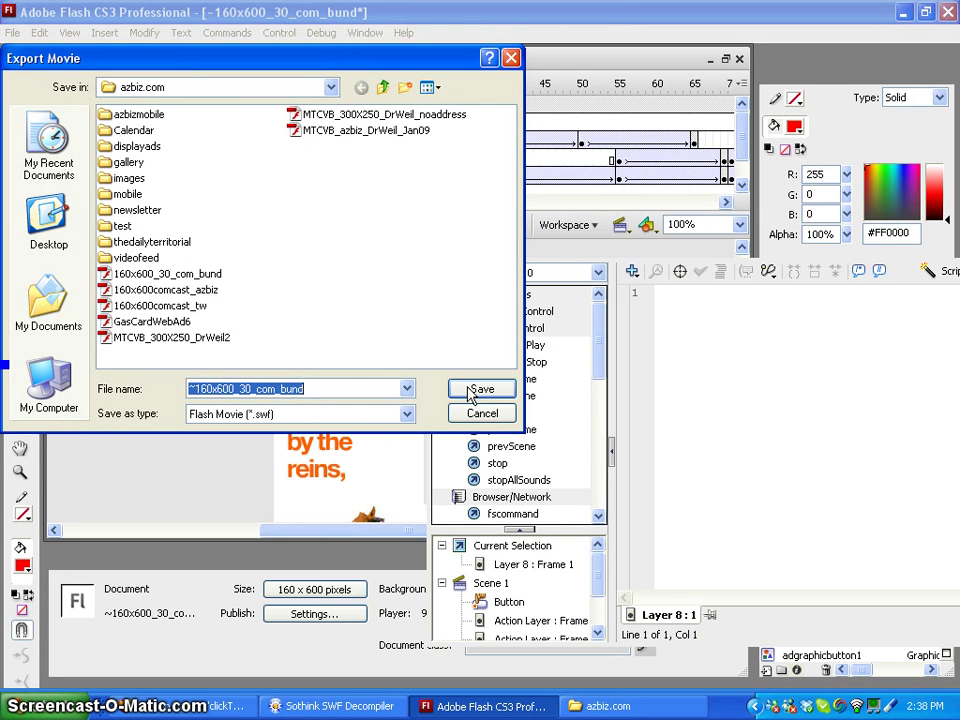
{"action": "double_click", "coordinate": [121, 226]}
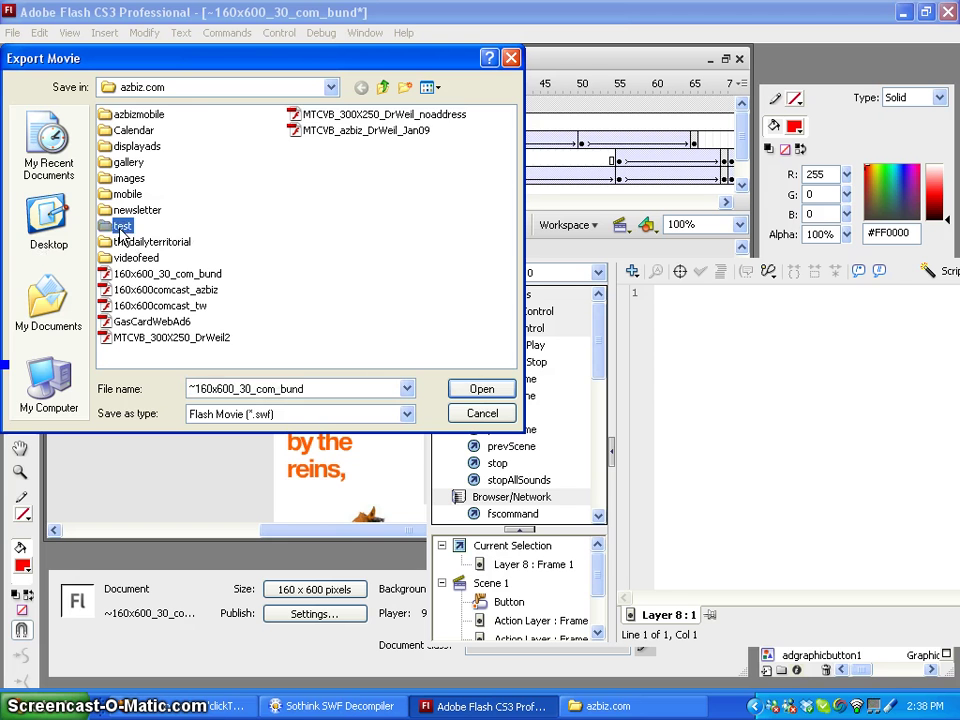
{"action": "left_click", "coordinate": [474, 390]}
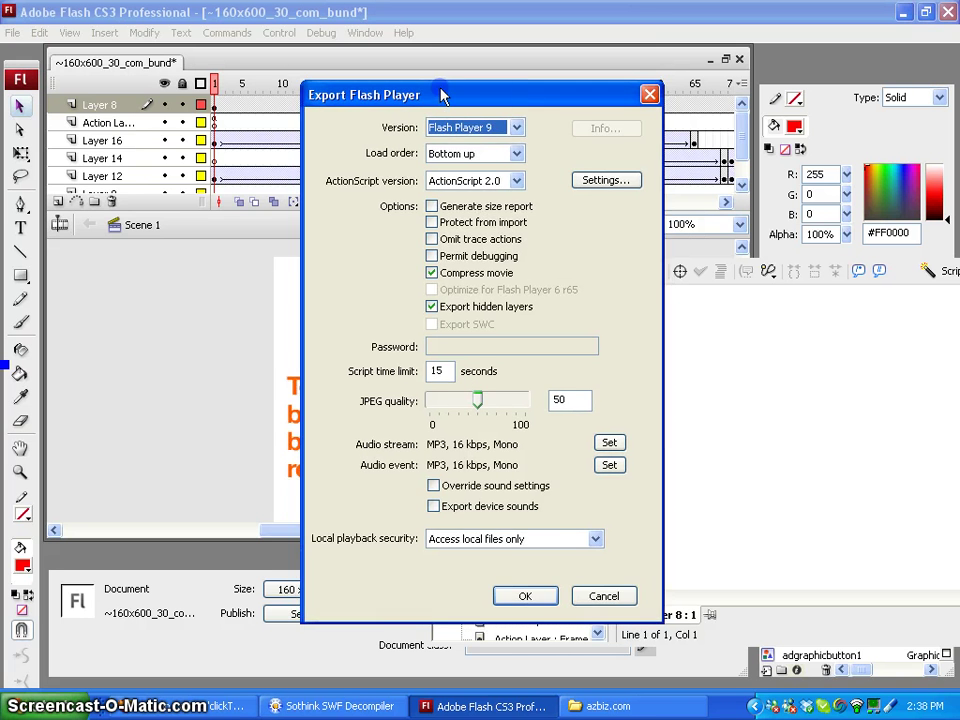
{"action": "left_click_drag", "start_coordinate": [446, 94], "coordinate": [433, 89]}
{"action": "left_click_drag", "start_coordinate": [459, 388], "coordinate": [512, 388]}
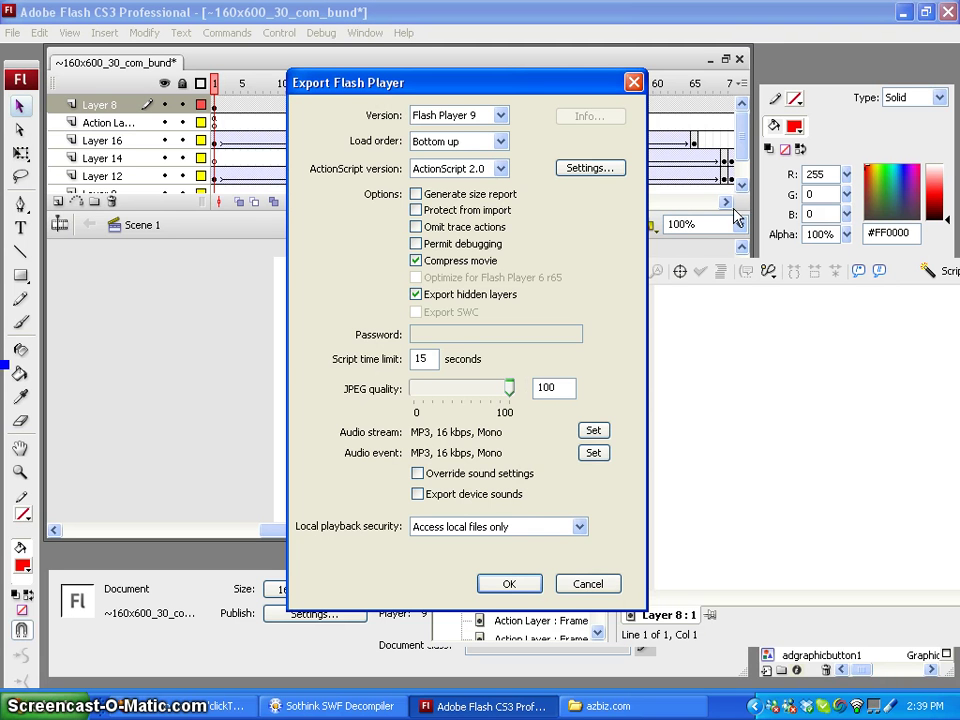
{"action": "left_click", "coordinate": [519, 586]}
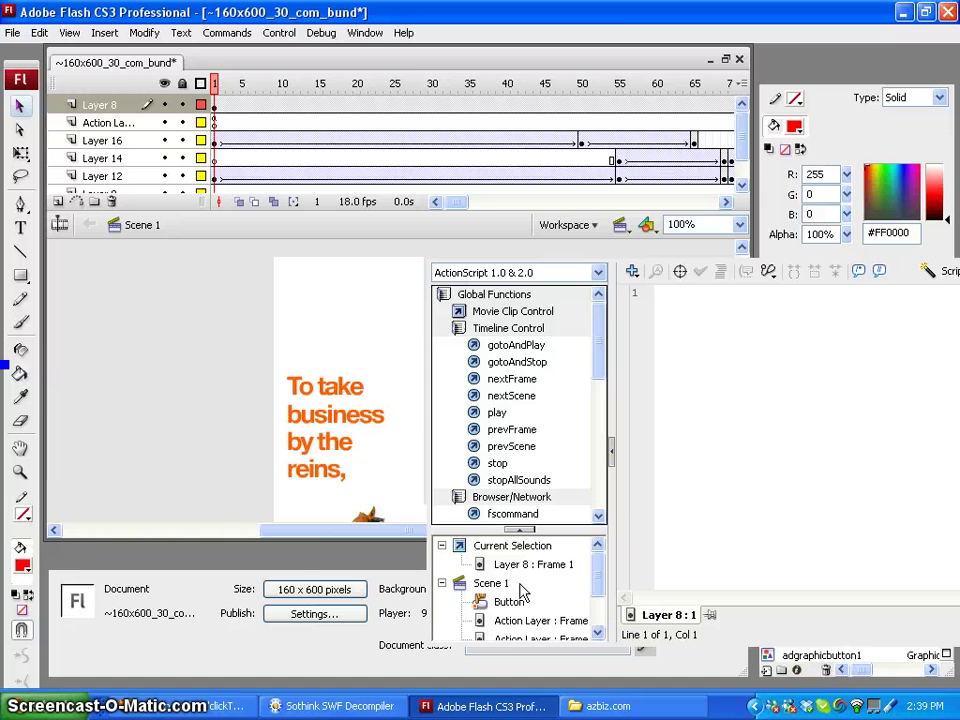
In a new Firefox tab, load the azbiz.com/?admin Newsys login page
{"action": "left_click", "coordinate": [181, 716]}
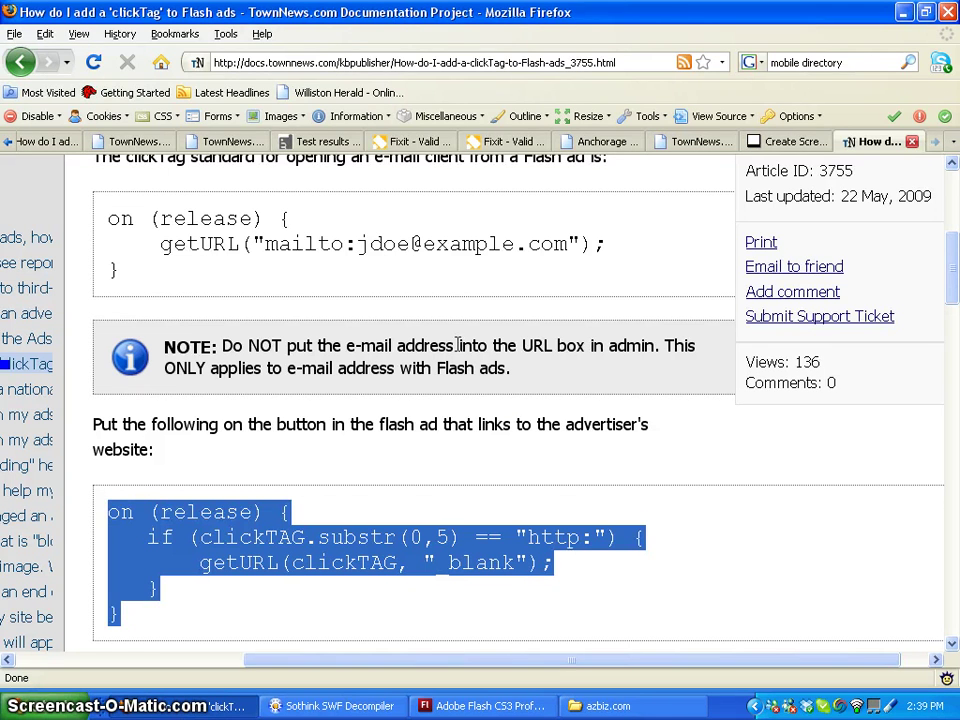
{"action": "left_click", "coordinate": [384, 321]}
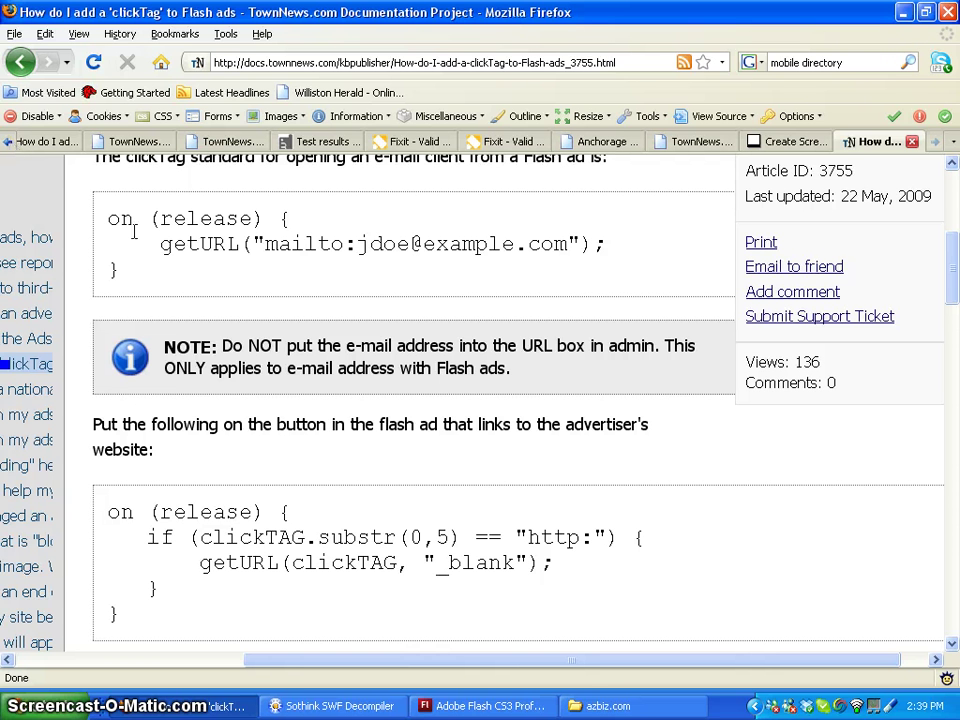
{"action": "key", "text": "ctrl+l"}
{"action": "key", "text": "alt+Return"}
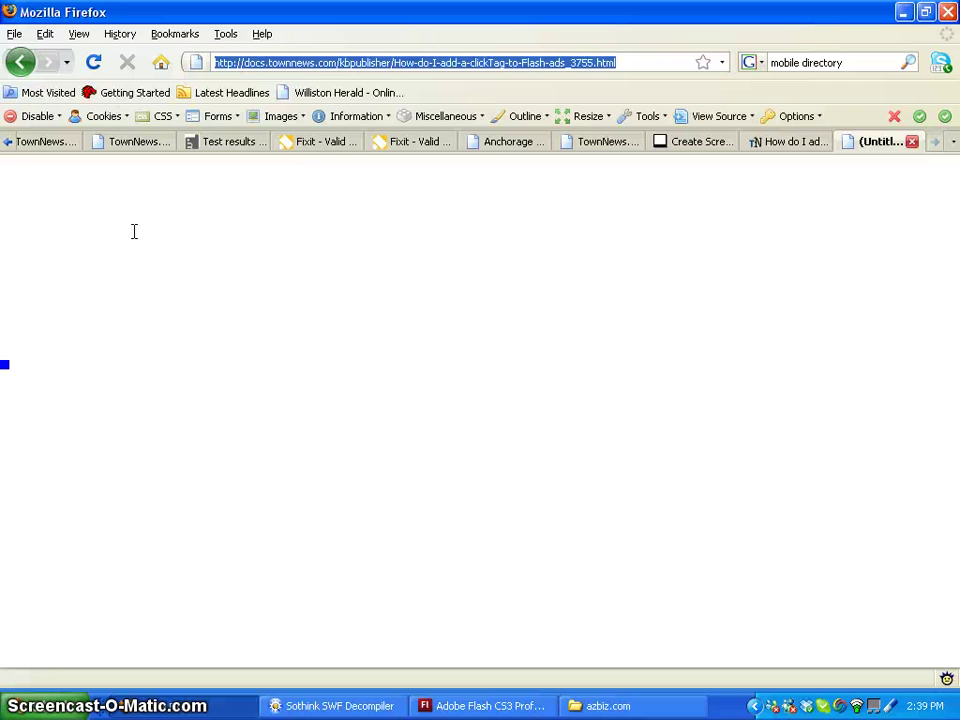
{"action": "type", "text": "a"}
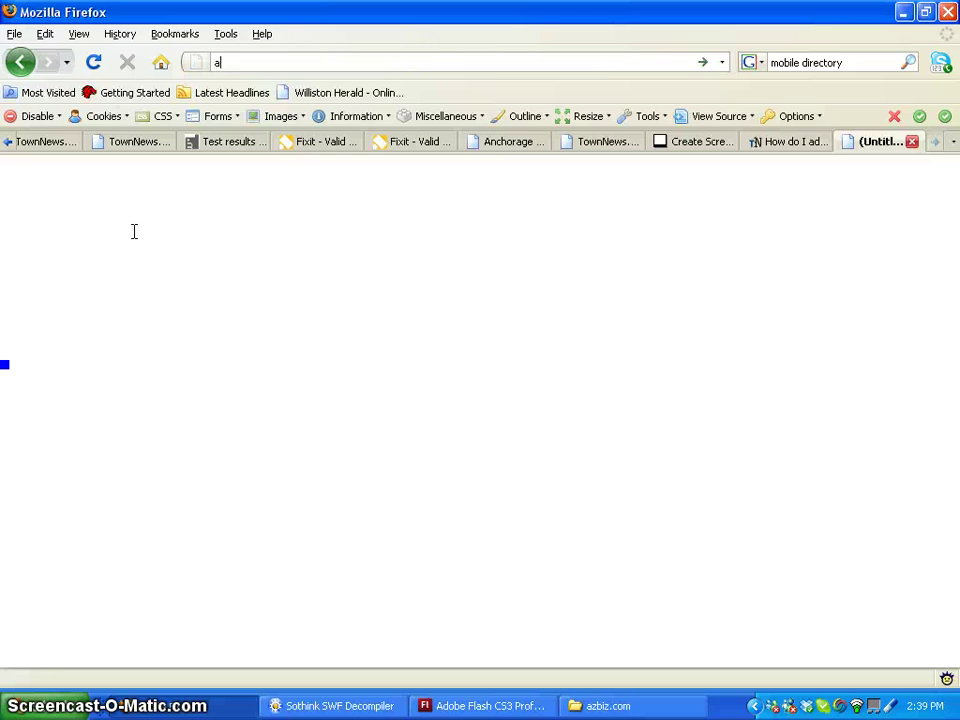
{"action": "type", "text": "zbi"}
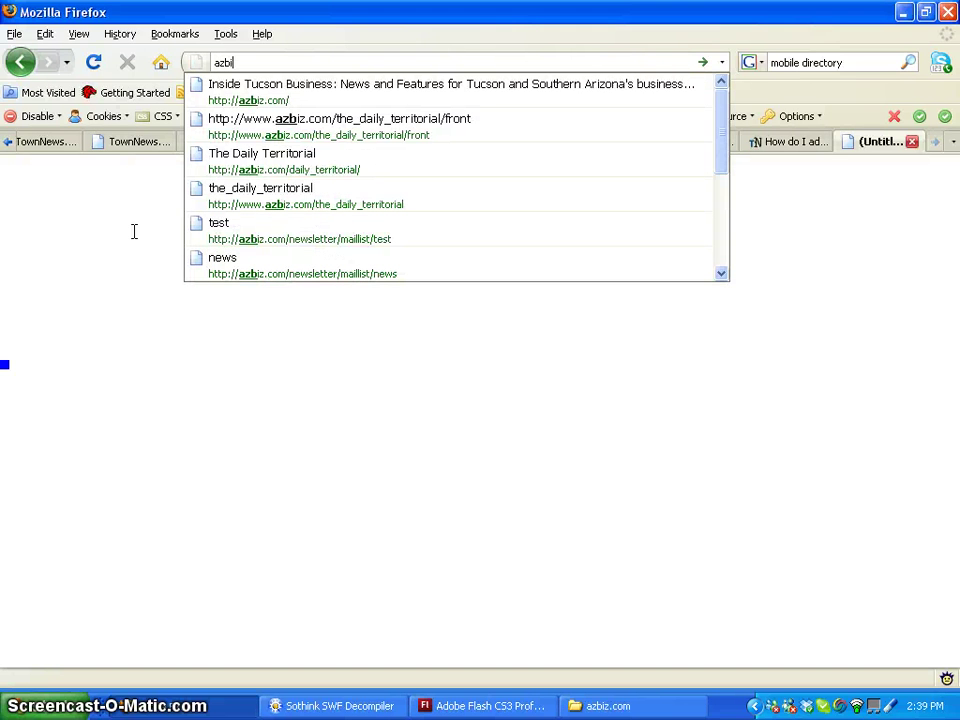
{"action": "type", "text": "z.com"}
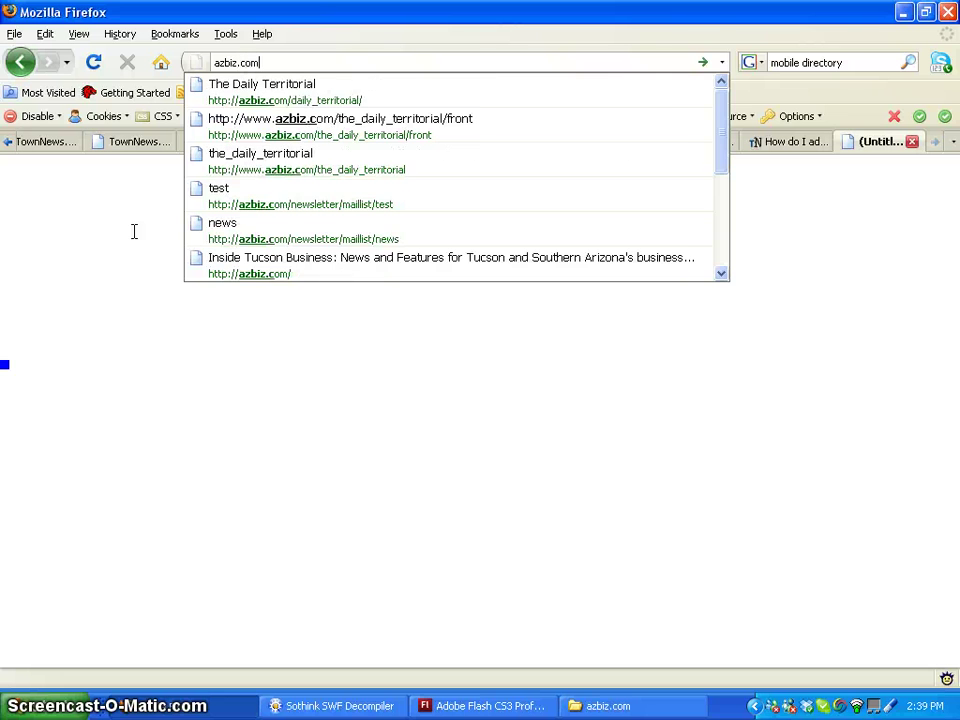
{"action": "type", "text": "/"}
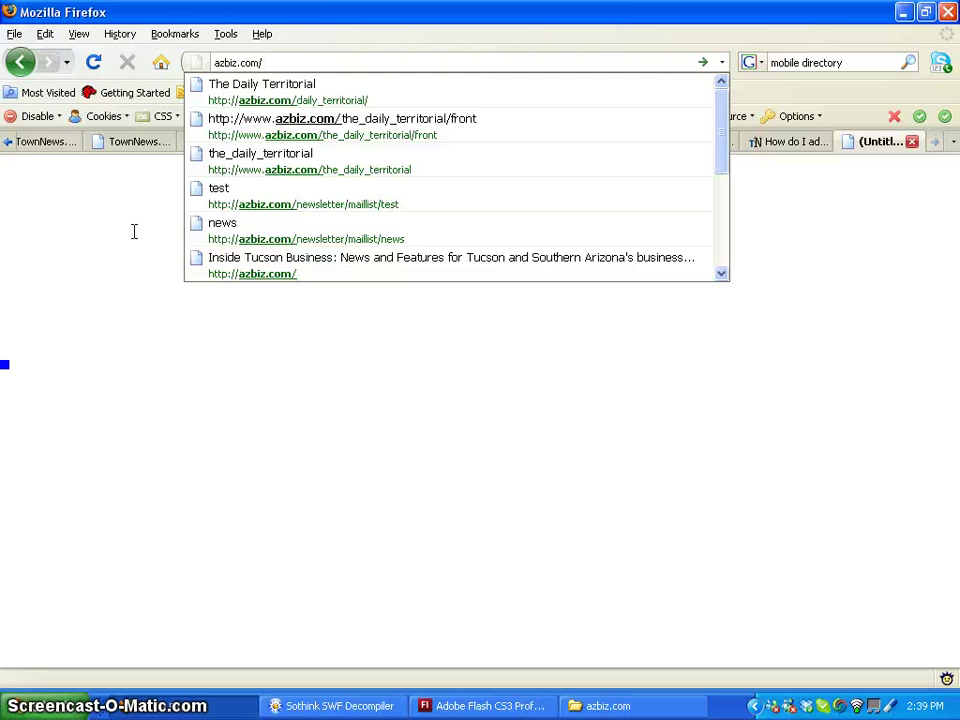
{"action": "type", "text": "?admin"}
{"action": "key", "text": "Return"}
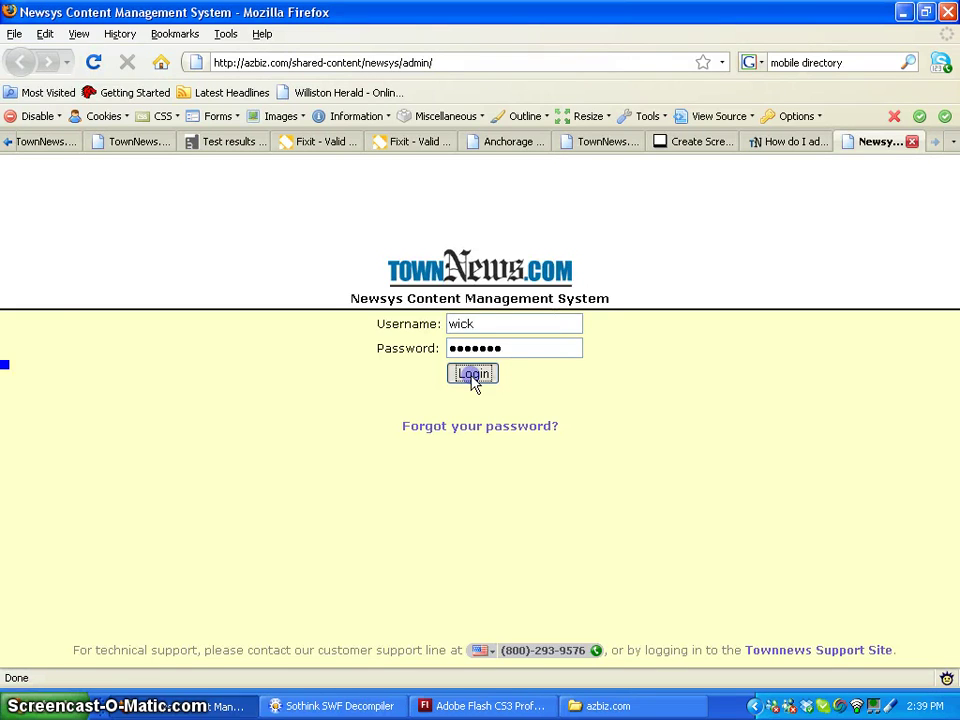
Log in, open Adsys, and create a new banner ad with description 'Test'
{"action": "left_click", "coordinate": [473, 375]}
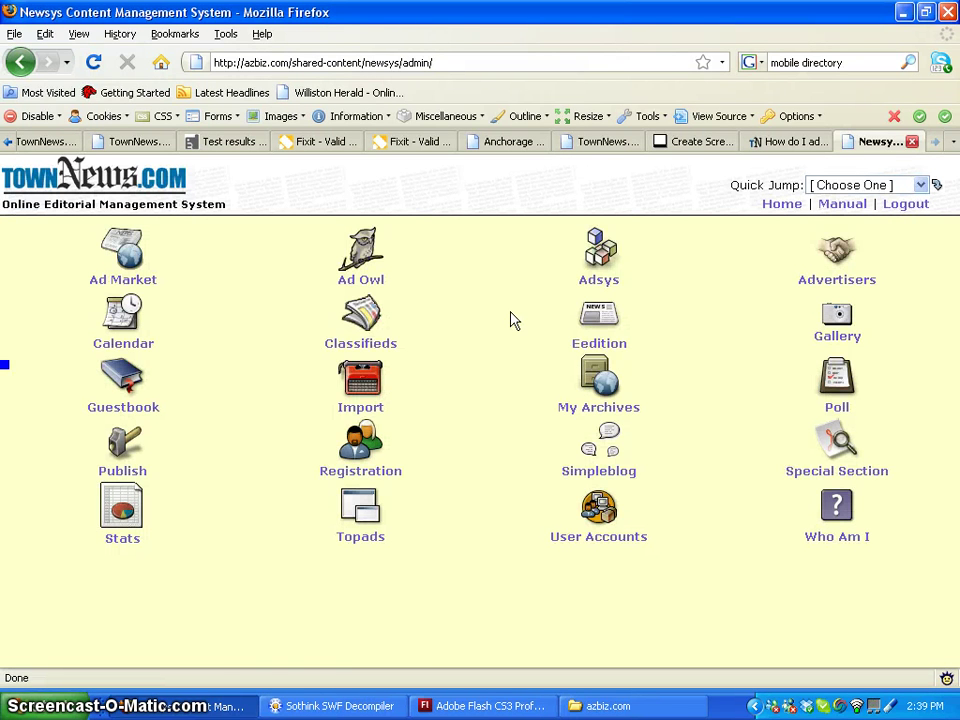
{"action": "left_click", "coordinate": [606, 259]}
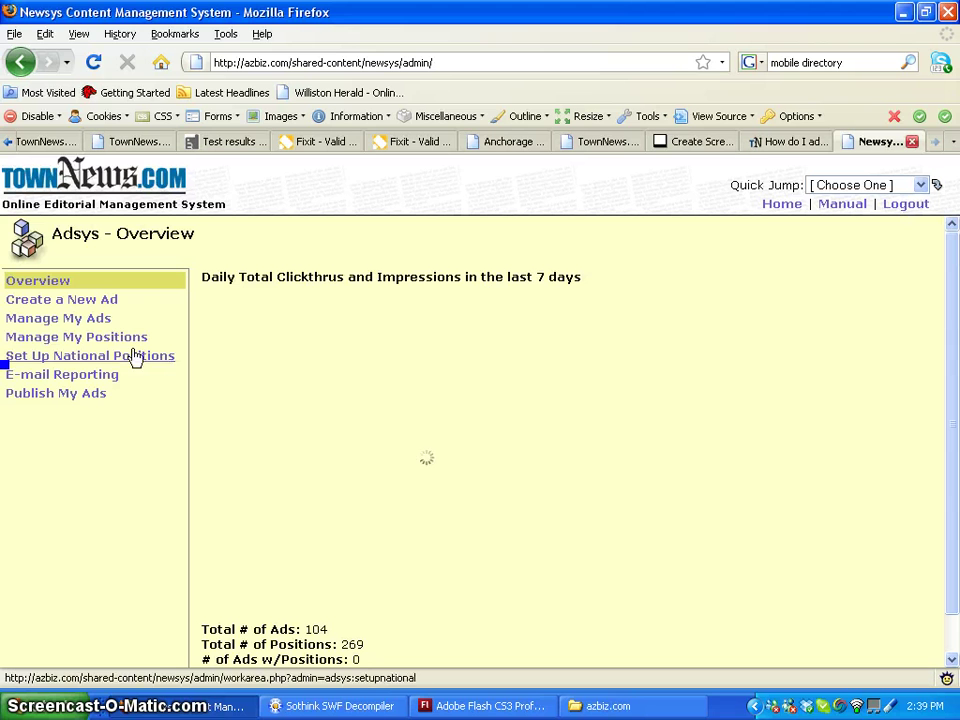
{"action": "left_click", "coordinate": [87, 303]}
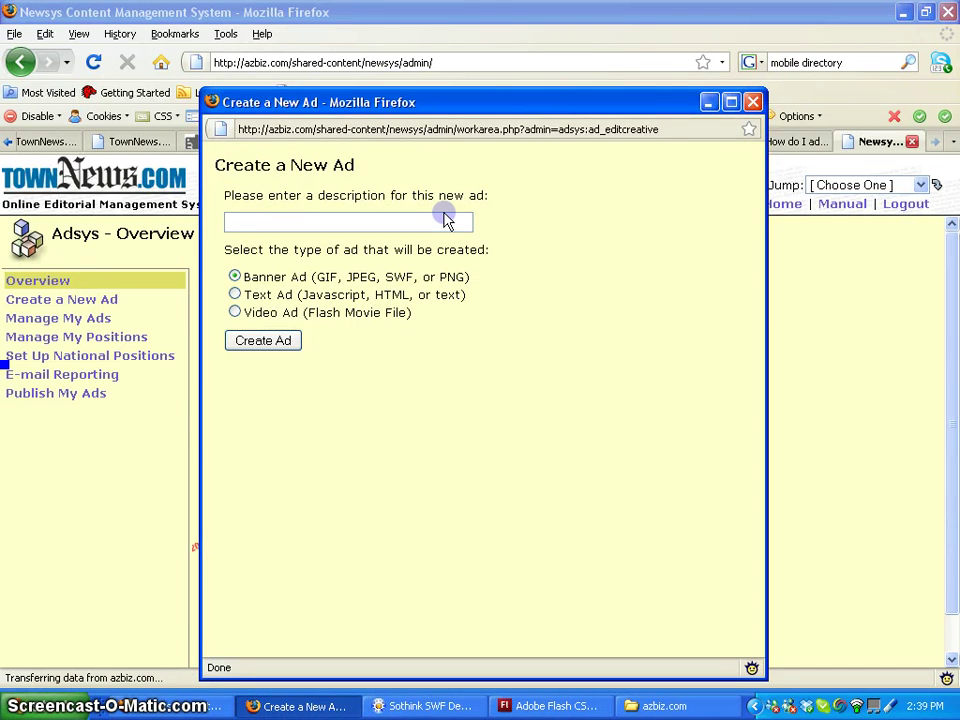
{"action": "left_click", "coordinate": [434, 222]}
{"action": "type", "text": "Test"}
{"action": "left_click", "coordinate": [516, 212]}
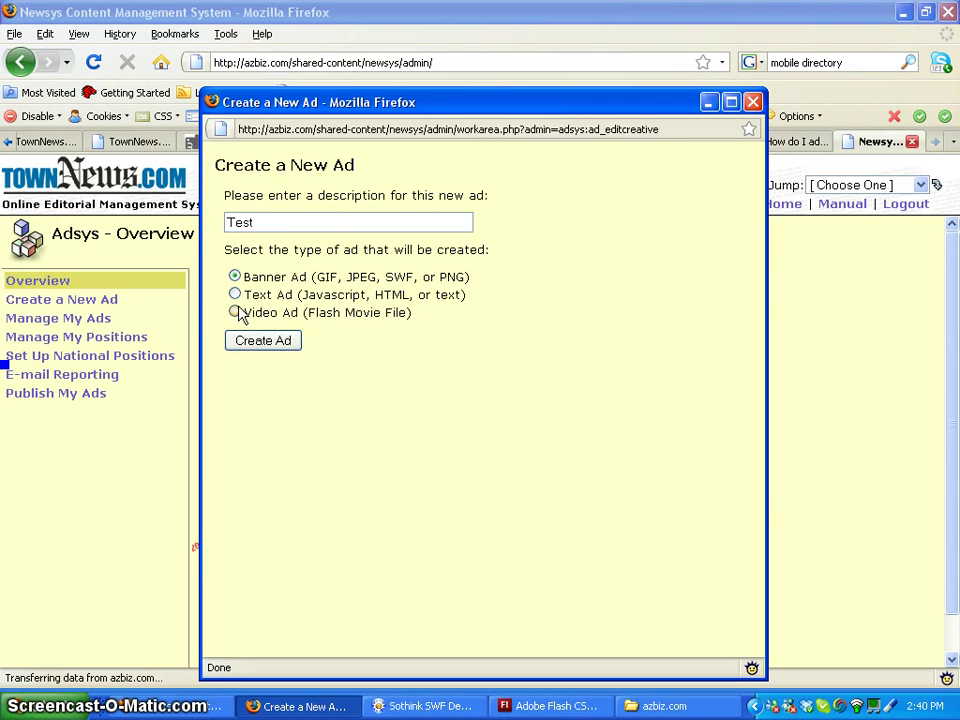
{"action": "left_click", "coordinate": [262, 343]}
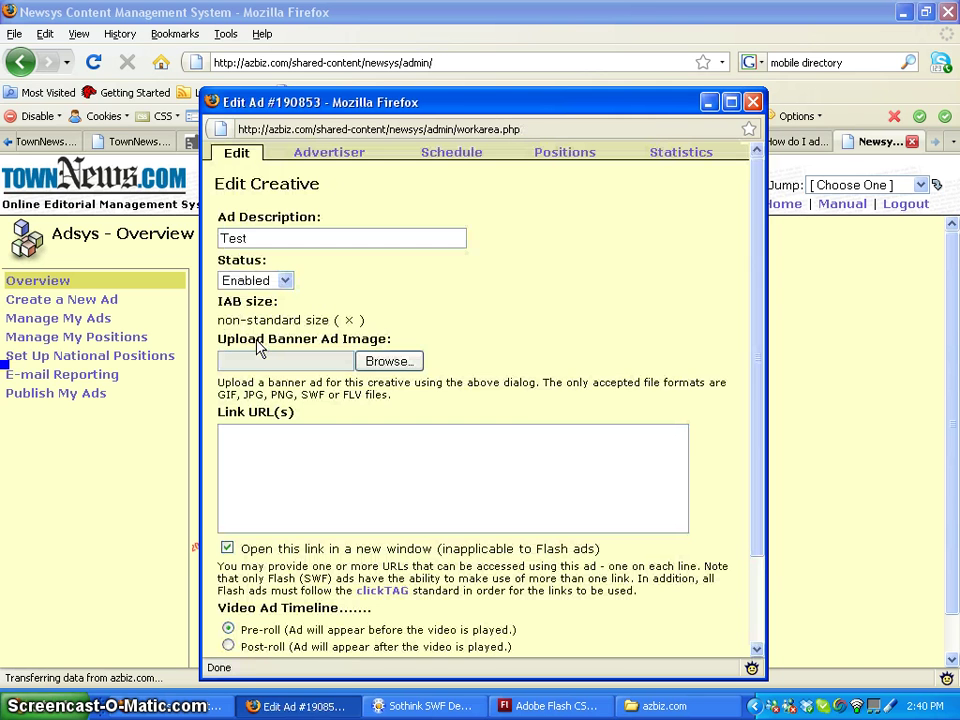
Pick ~160x600_30_com_bund from My Documents > Wick Communications > azbiz.com > test as the banner file
{"action": "left_click", "coordinate": [388, 361]}
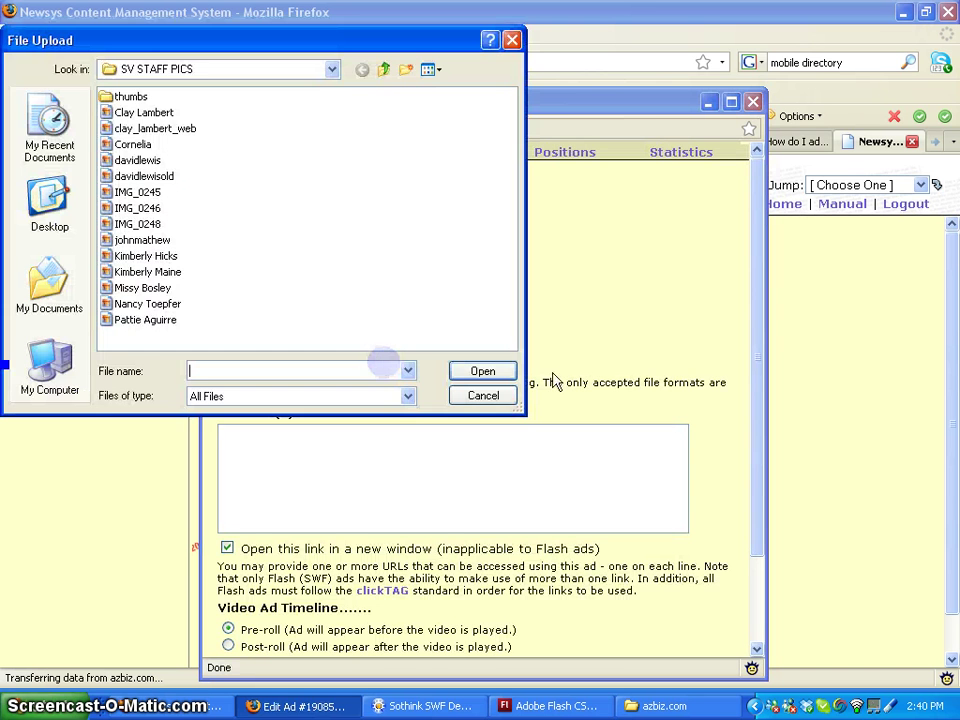
{"action": "left_click", "coordinate": [383, 69]}
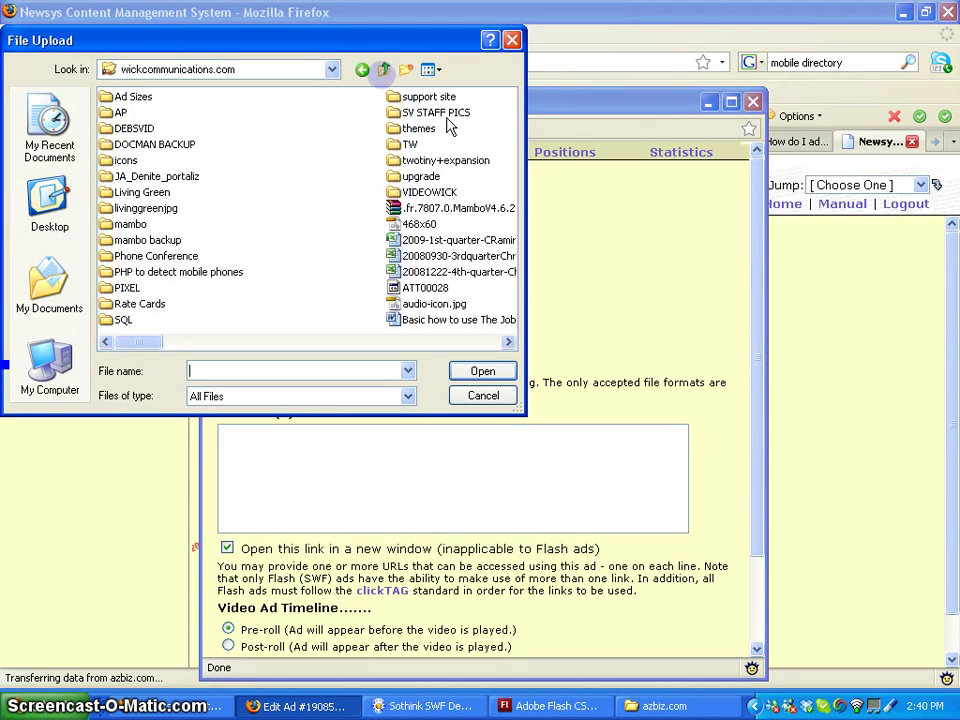
{"action": "left_click", "coordinate": [60, 283]}
{"action": "double_click", "coordinate": [480, 288]}
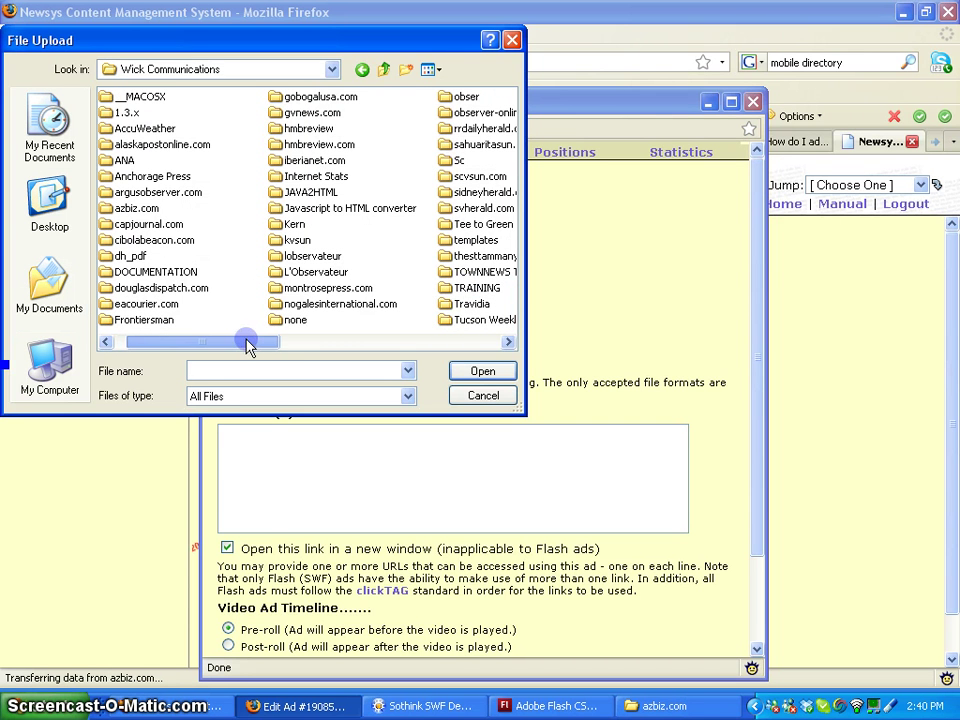
{"action": "left_click", "coordinate": [117, 210]}
{"action": "double_click", "coordinate": [117, 210]}
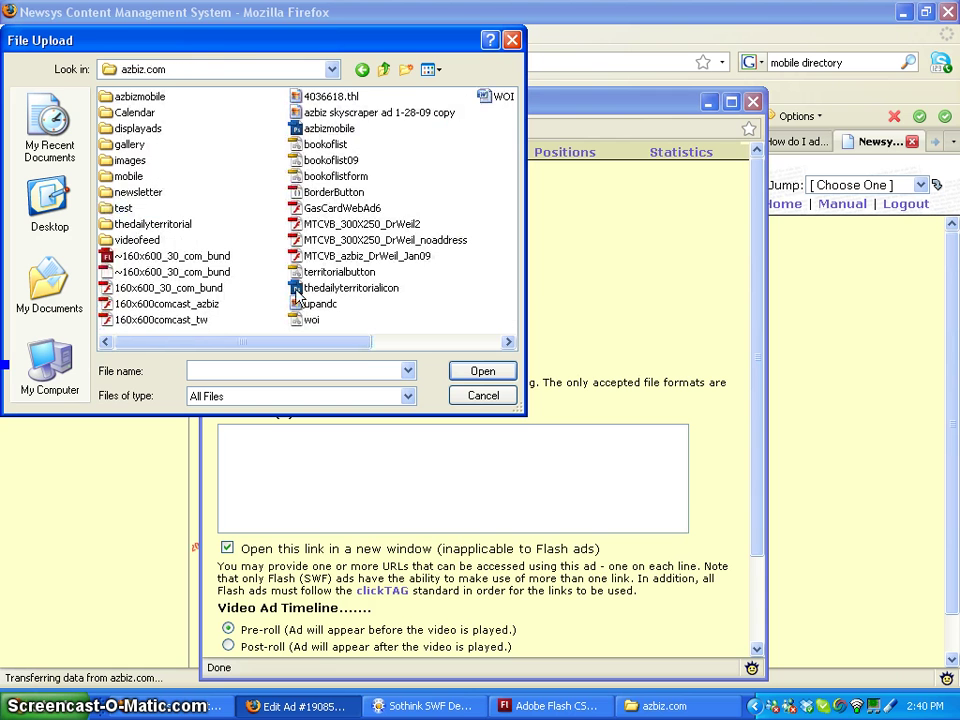
{"action": "left_click", "coordinate": [125, 209]}
{"action": "double_click", "coordinate": [125, 209]}
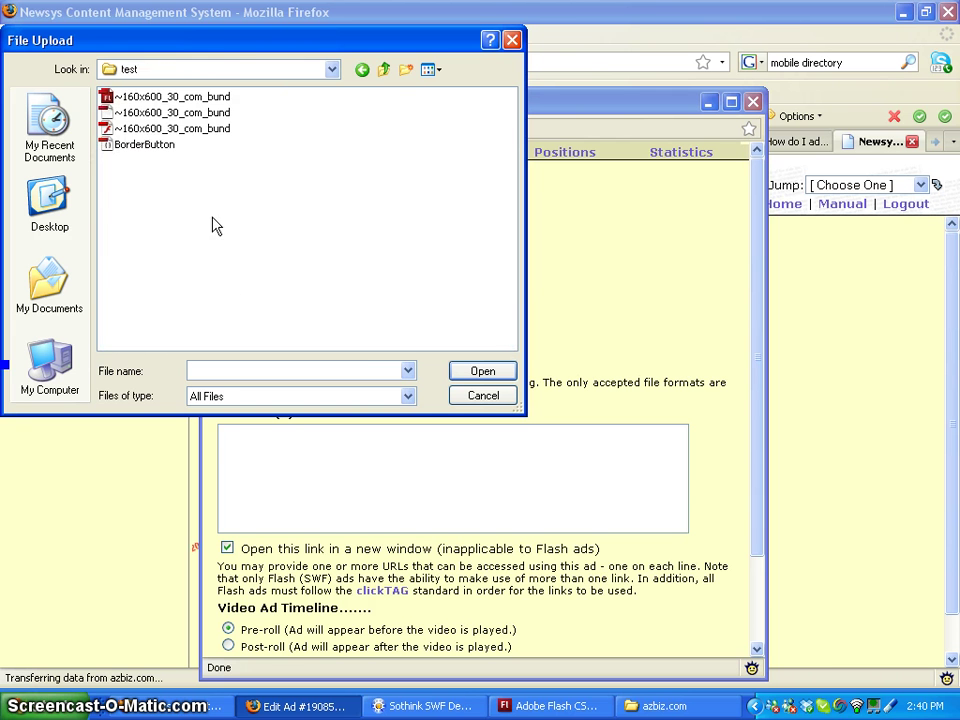
{"action": "left_click", "coordinate": [160, 130]}
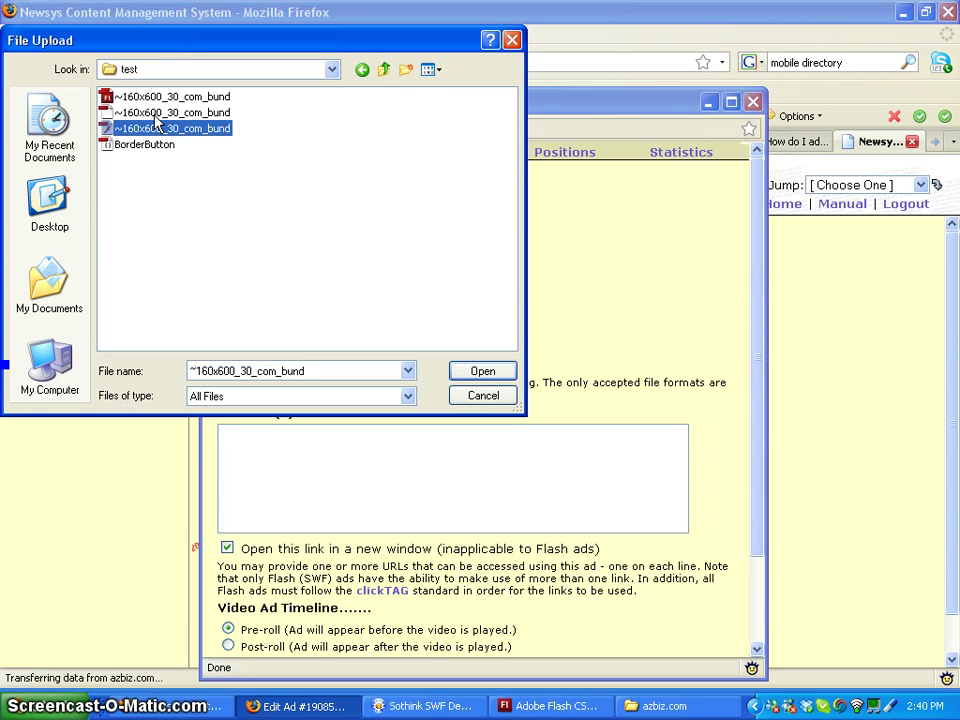
{"action": "left_click", "coordinate": [509, 374]}
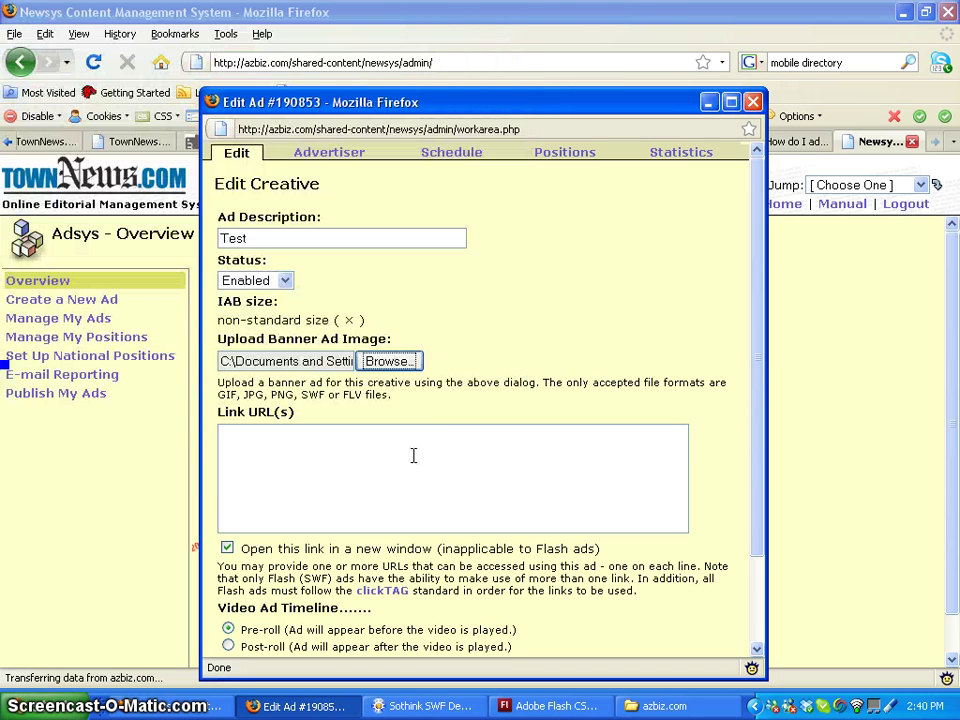
{"action": "left_click_drag", "start_coordinate": [287, 361], "coordinate": [467, 371]}
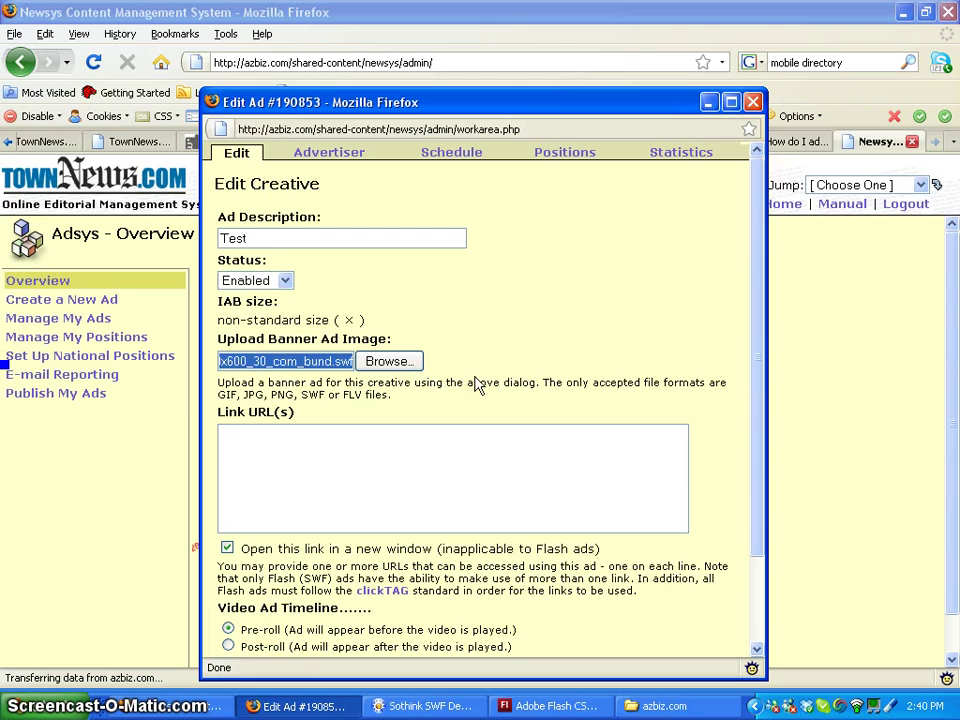
{"action": "left_click", "coordinate": [514, 518]}
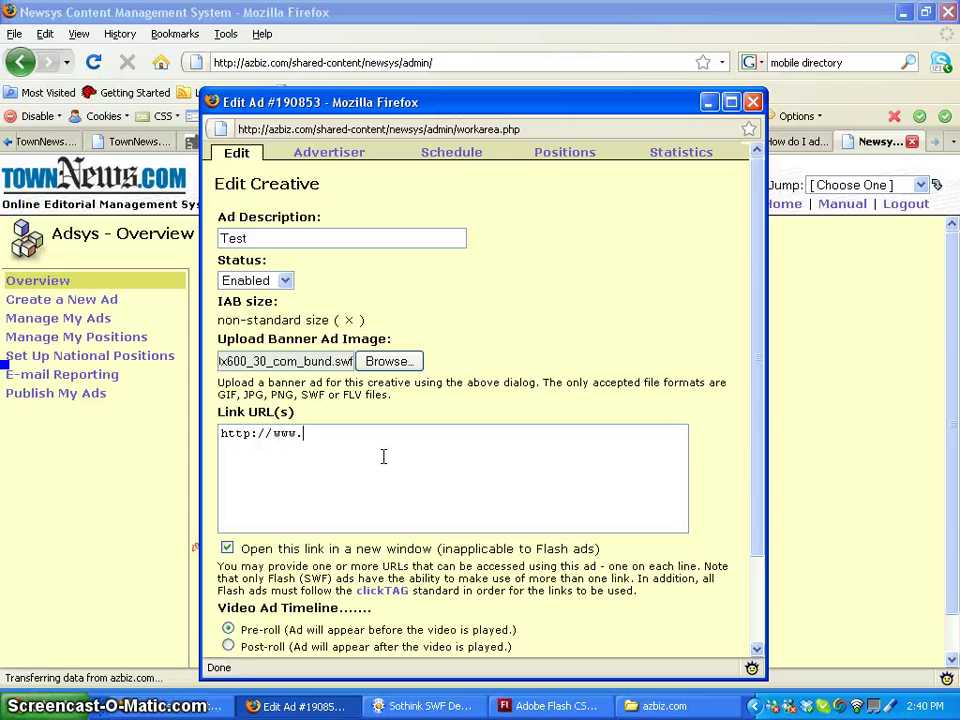
{"action": "type", "text": "comcast.com"}
{"action": "scroll", "coordinate": [548, 510], "scroll_direction": "down", "scroll_amount": 3}
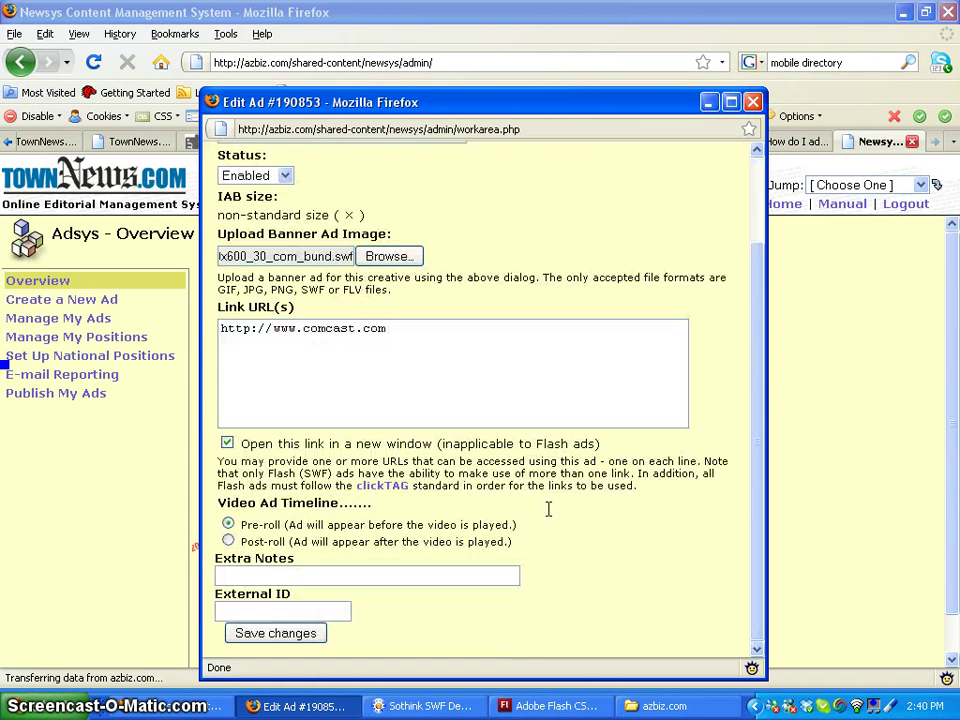
{"action": "left_click", "coordinate": [304, 636]}
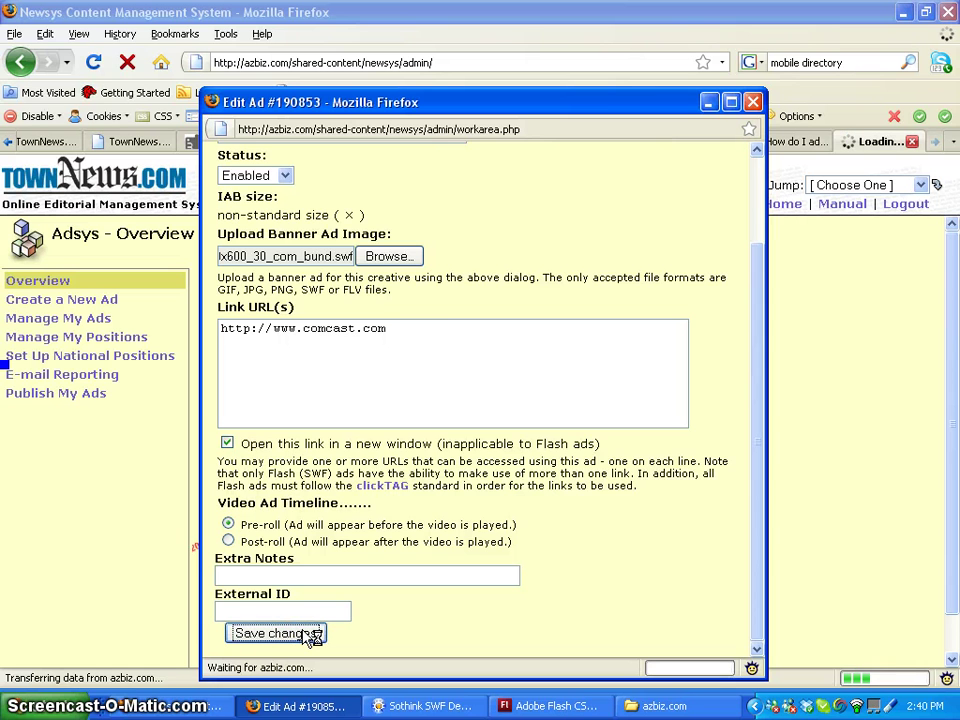